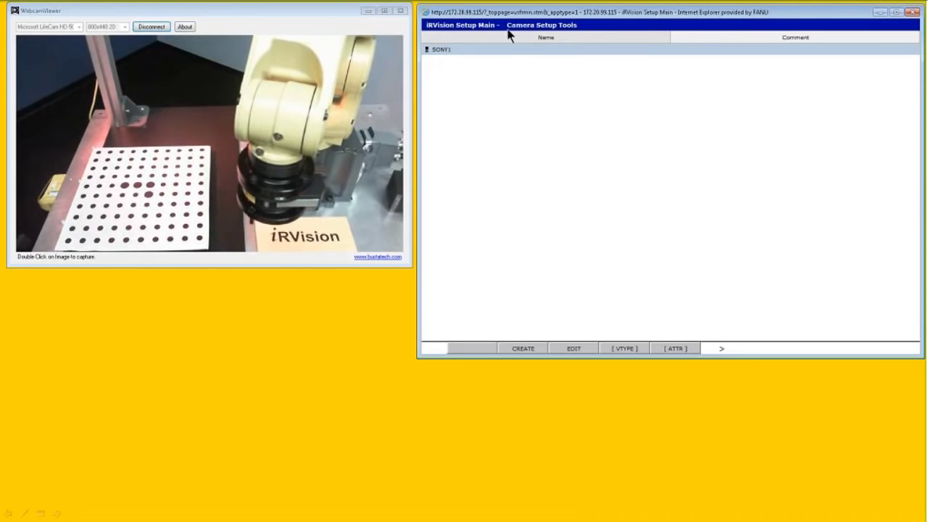
Step: Create a Grid Pattern Calibration Tool named WebinarCalibration with the comment "Webinar test calibration" and open it for editing
click(623, 349)
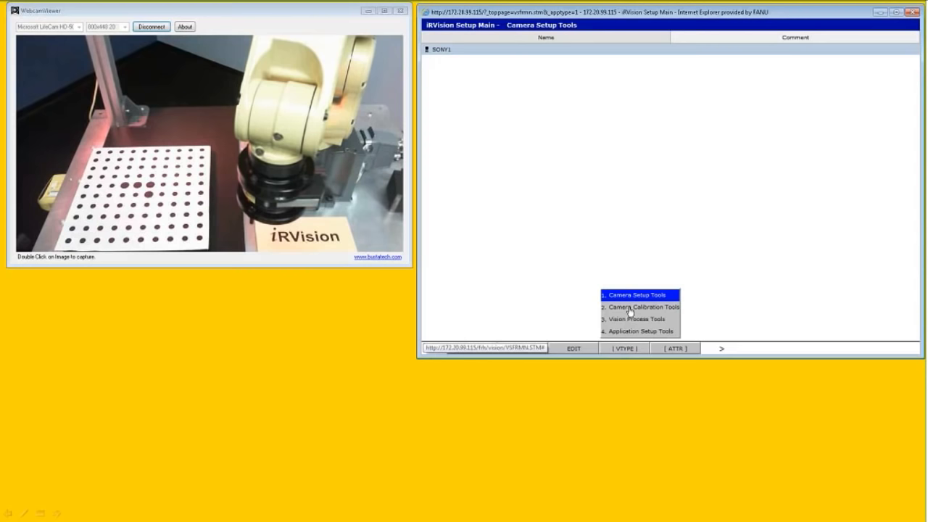
click(630, 310)
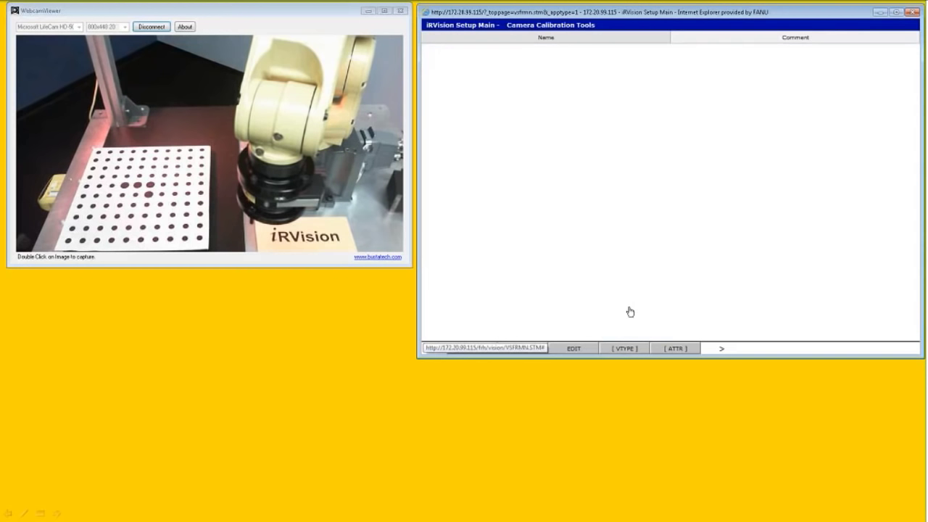
click(525, 349)
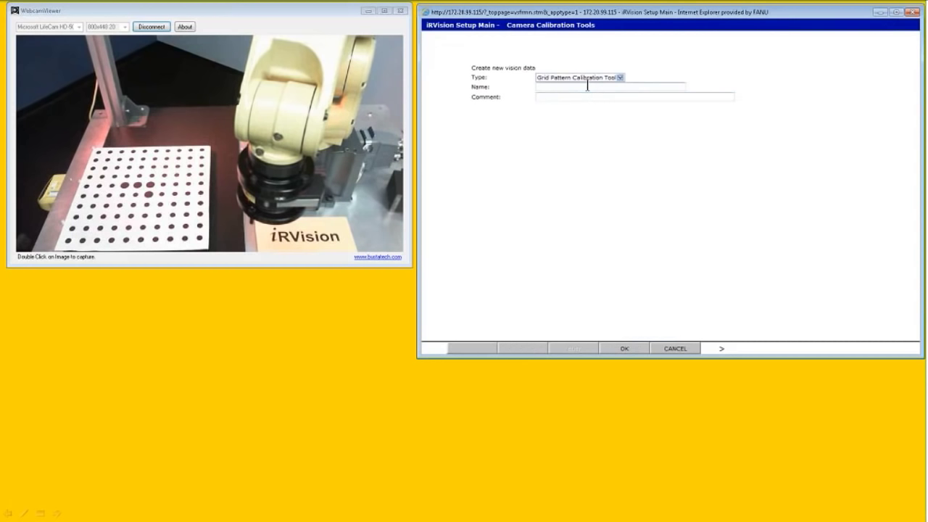
click(587, 85)
text(WebinarCalibration)
key(Tab)
text(We)
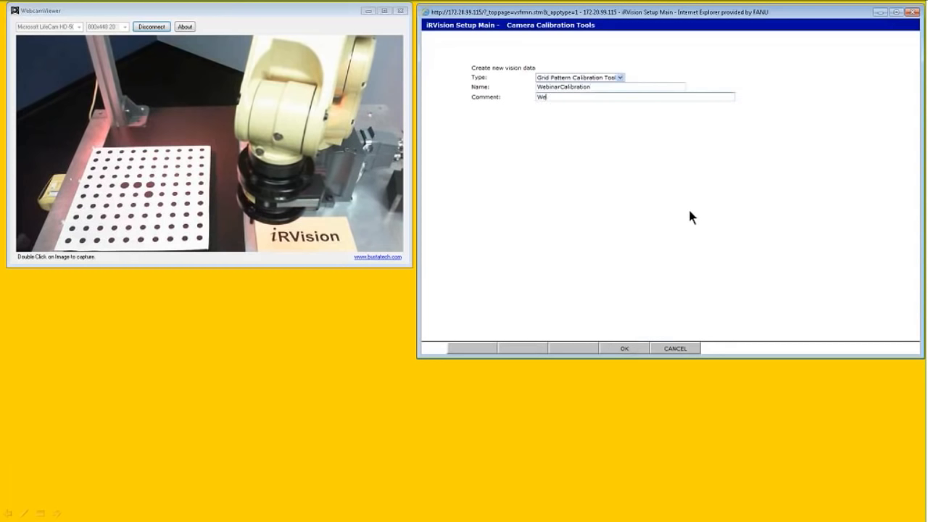
text(binar test calibration)
click(627, 350)
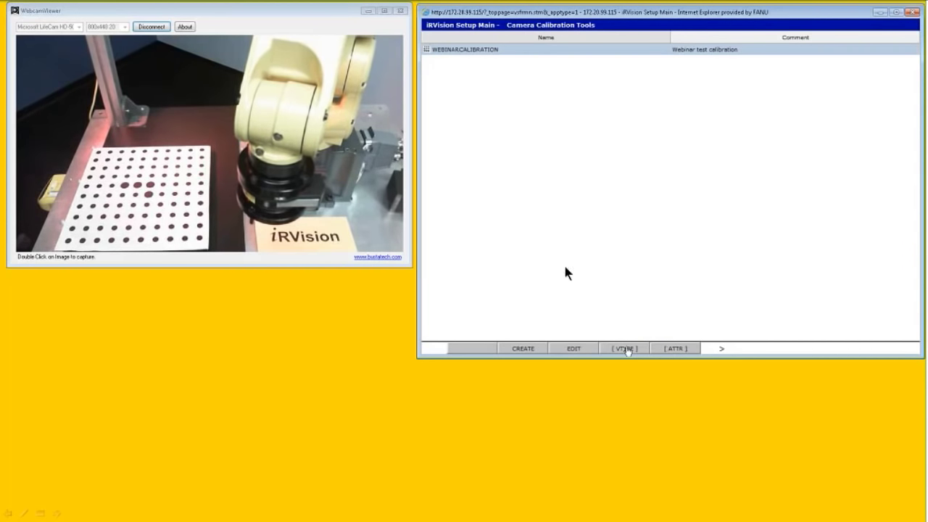
click(574, 349)
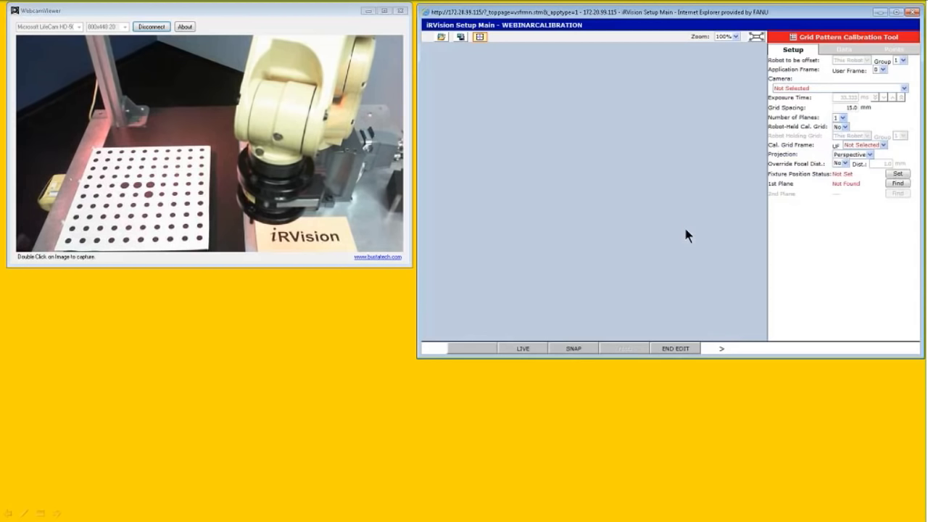
click(574, 349)
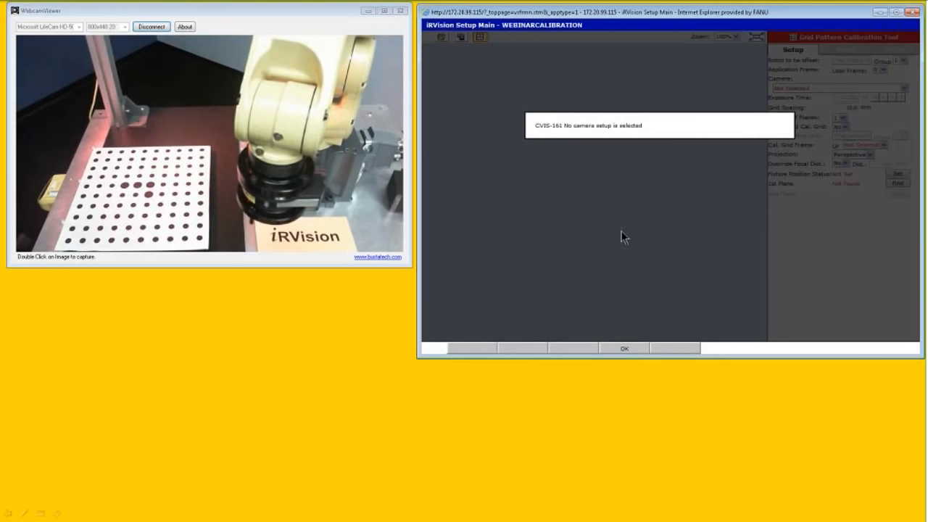
right_click(631, 348)
click(620, 349)
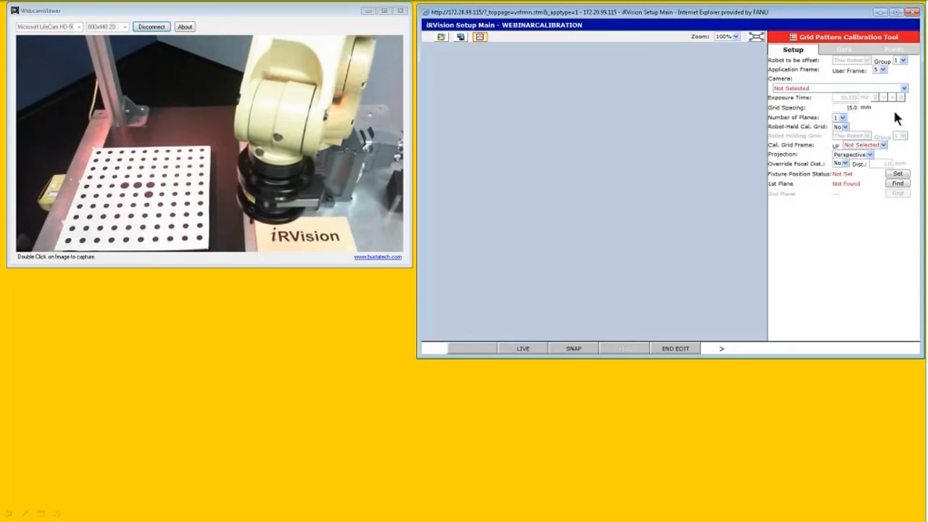
Step: Set the calibration's application user frame to 5, its camera to SONY1 and its grid spacing to 30 mm
click(904, 88)
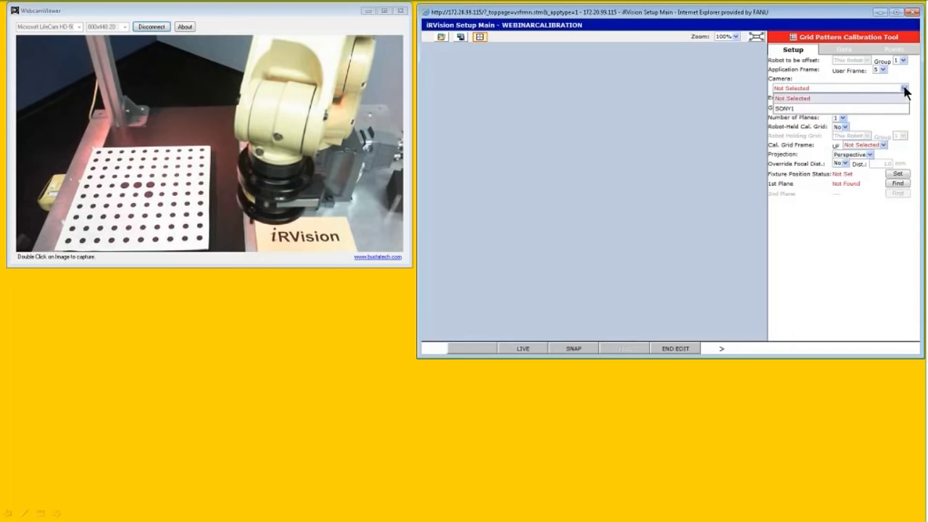
click(805, 108)
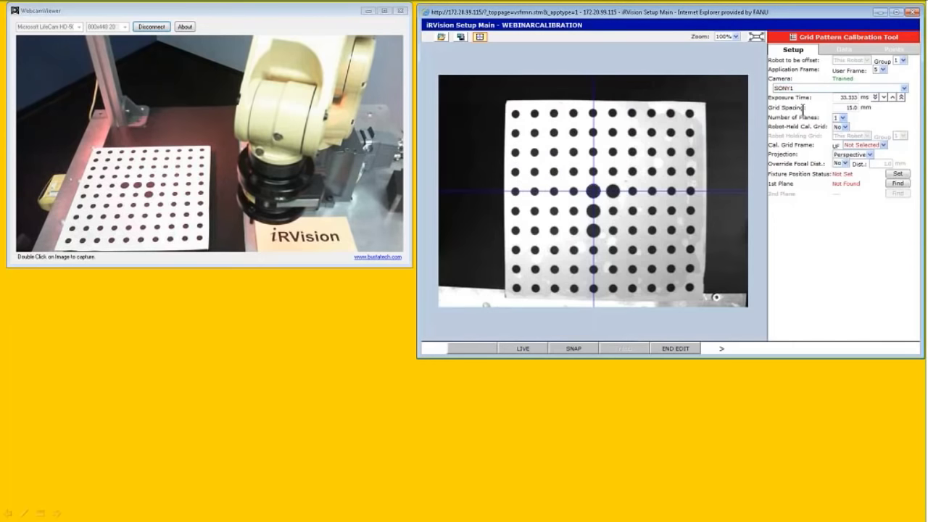
double_click(853, 96)
key(Tab)
text(30)
key(Return)
Step: Set the calibration grid frame to user frame 5 and the projection to Orthogonal
click(883, 145)
click(856, 208)
click(871, 154)
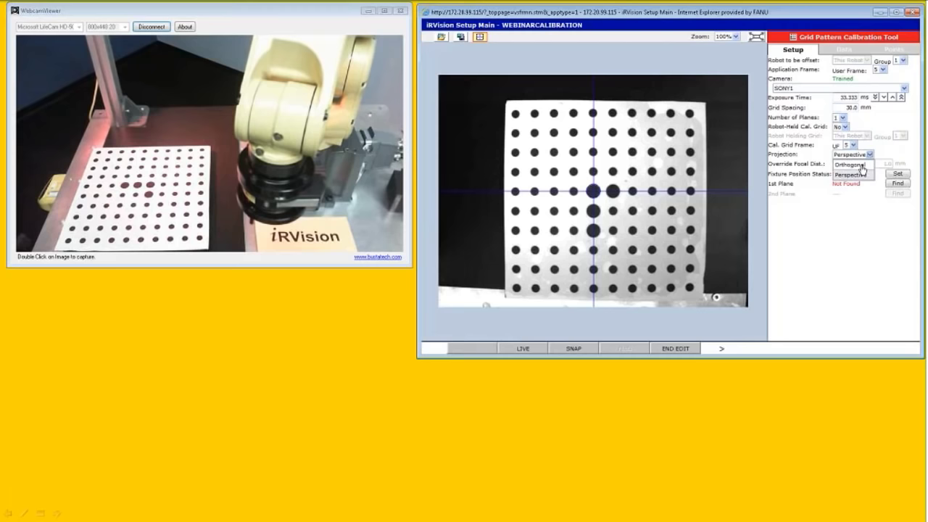
click(861, 166)
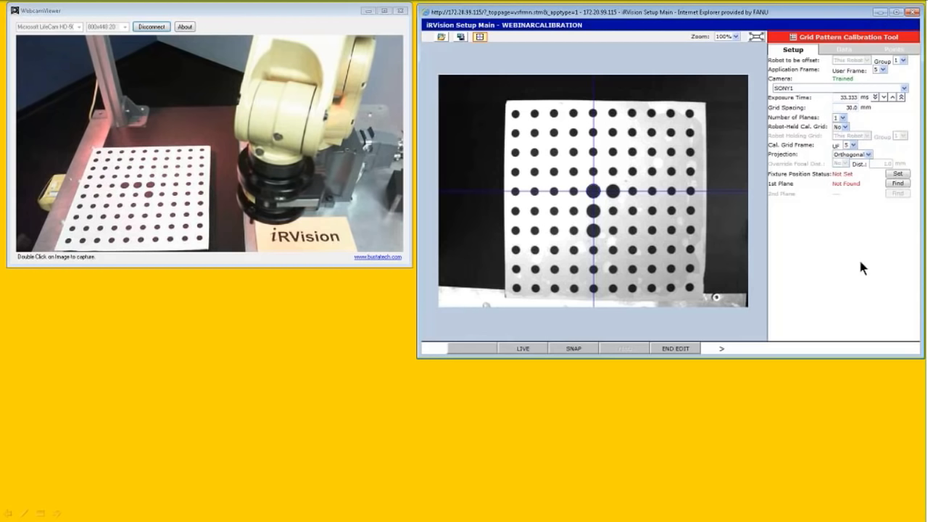
click(869, 154)
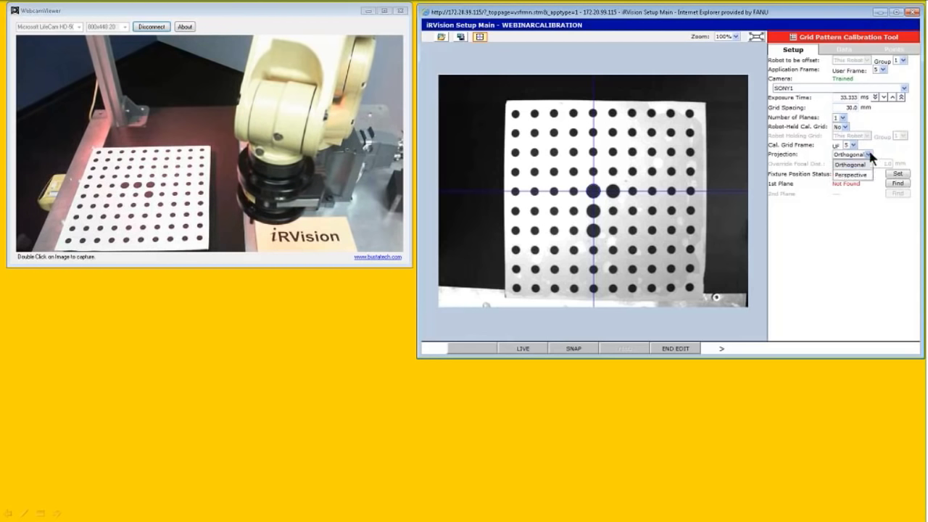
click(869, 154)
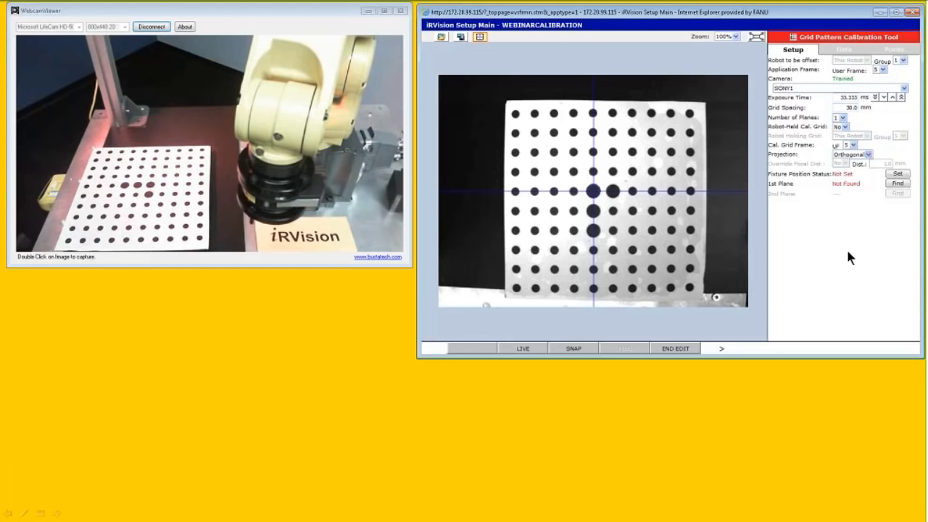
Step: Set the fixture position and find the 1st plane, fitting the search window closely around the dot grid
click(897, 174)
click(896, 184)
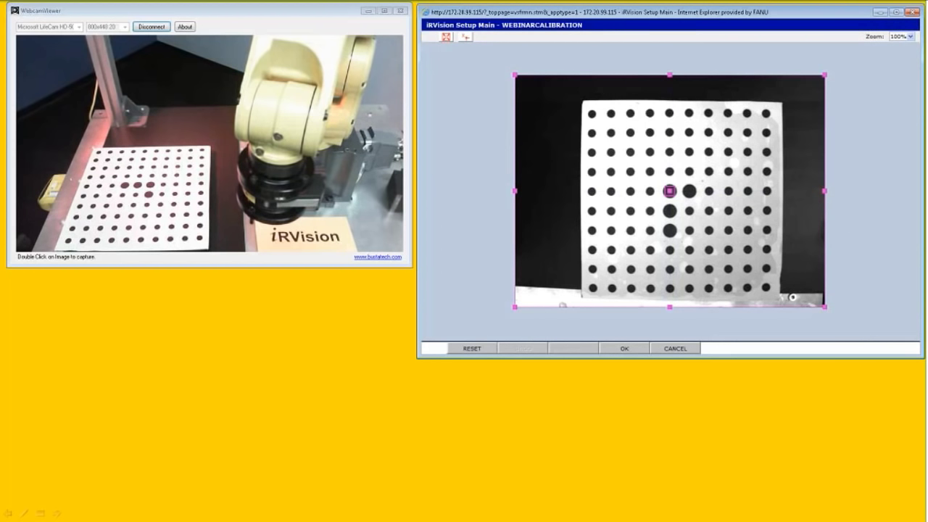
click(515, 75)
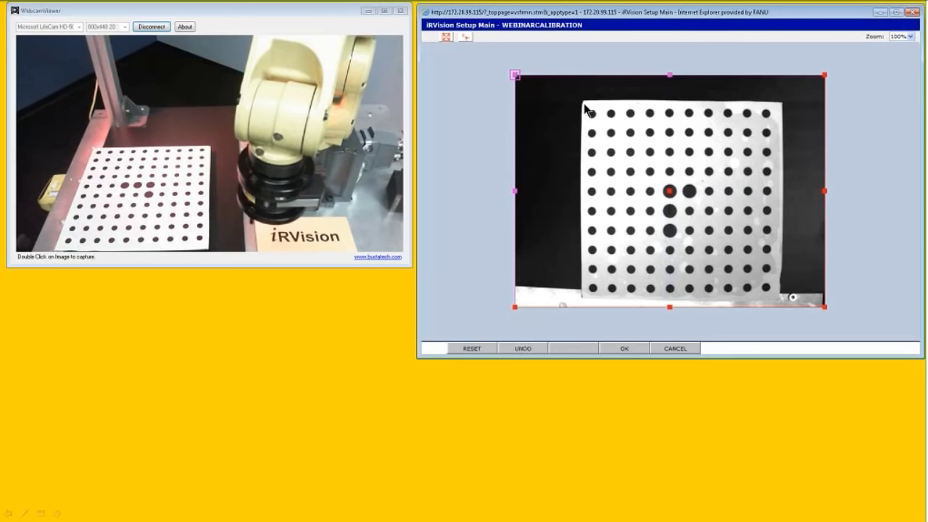
drag(584, 104, 825, 308)
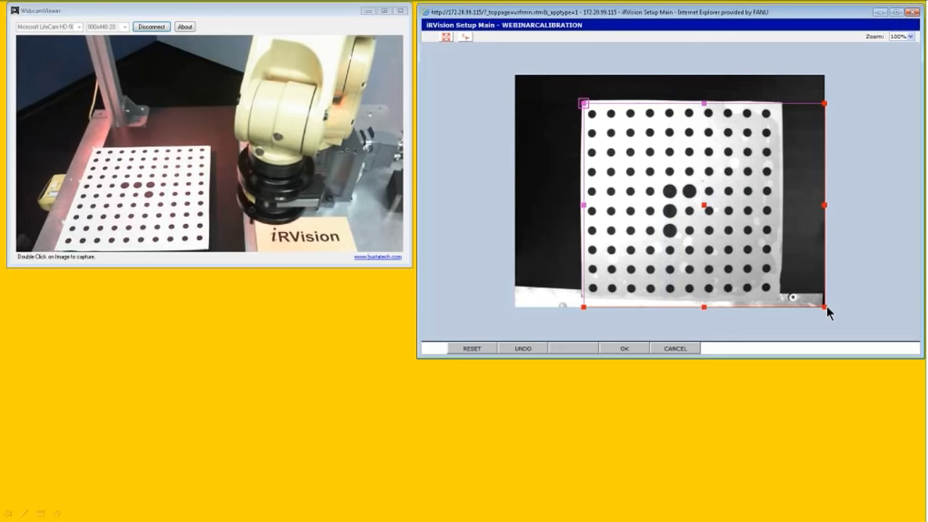
drag(827, 307, 776, 297)
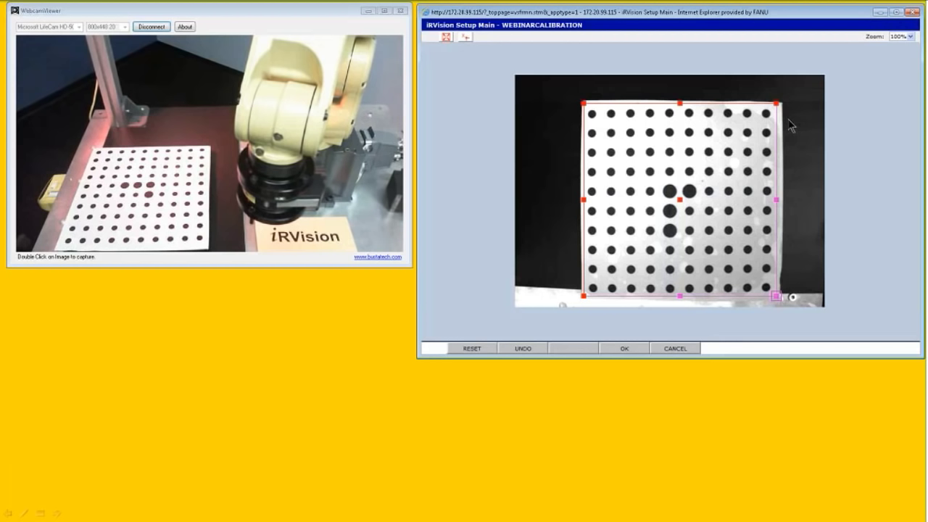
click(622, 349)
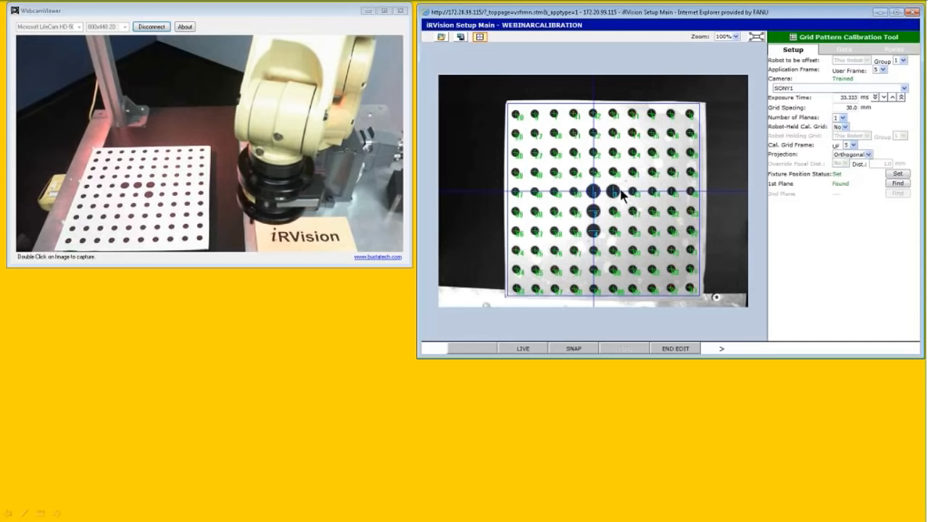
Step: Review the calibration's computed data and list of found points, and end editing of the calibration
click(839, 50)
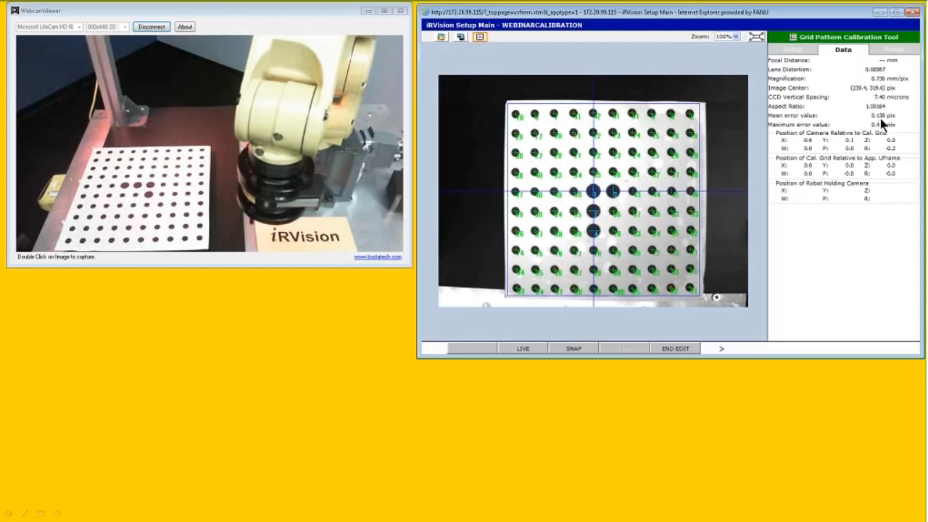
click(885, 50)
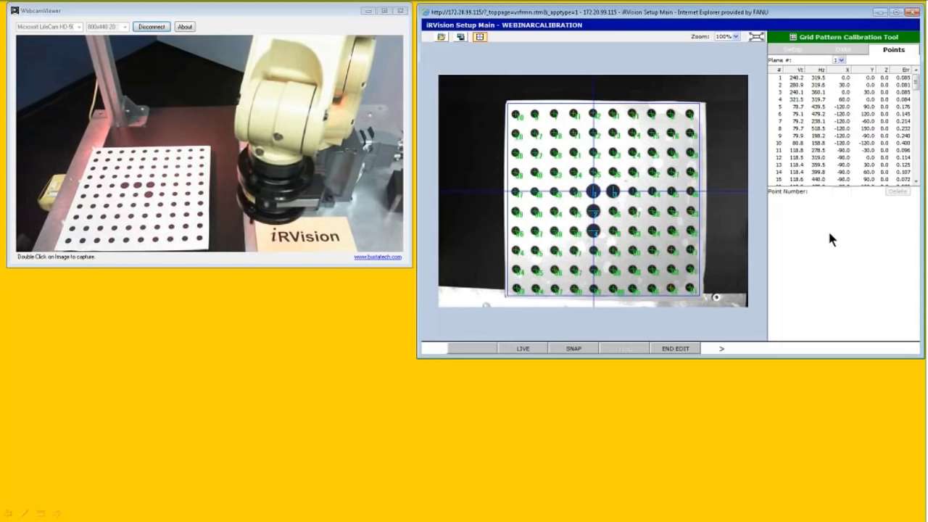
click(676, 350)
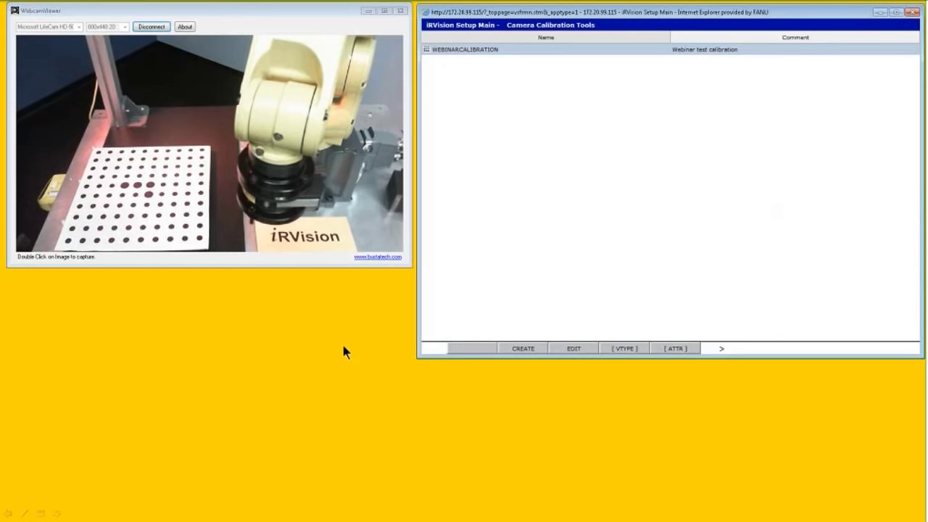
key(alt+Tab)
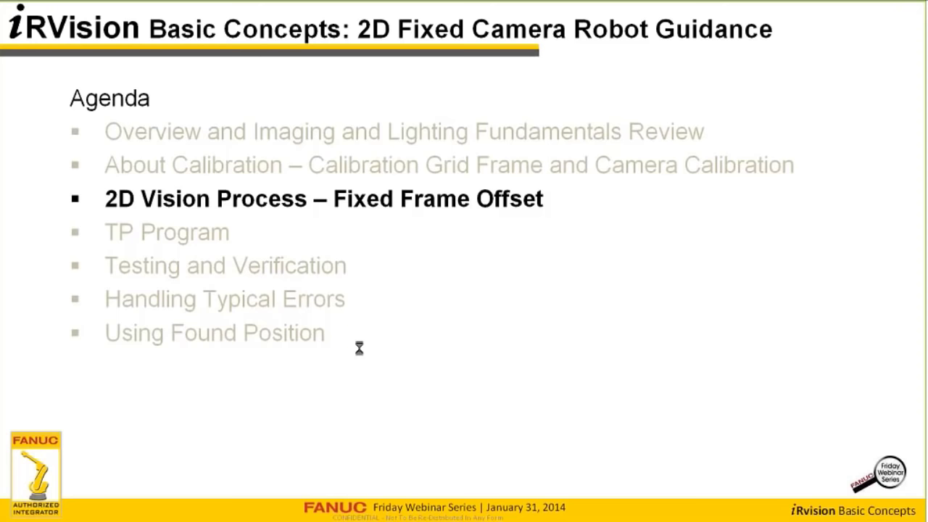
key(Right)
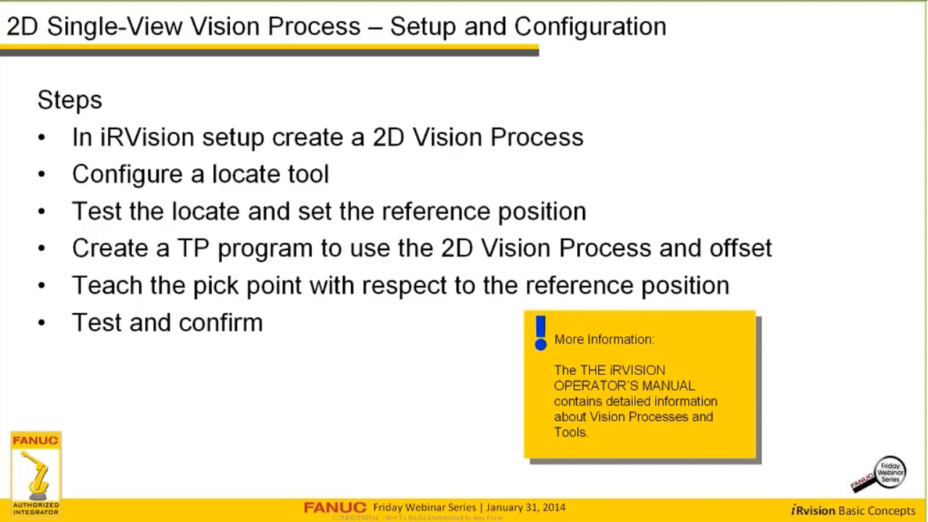
key(Right)
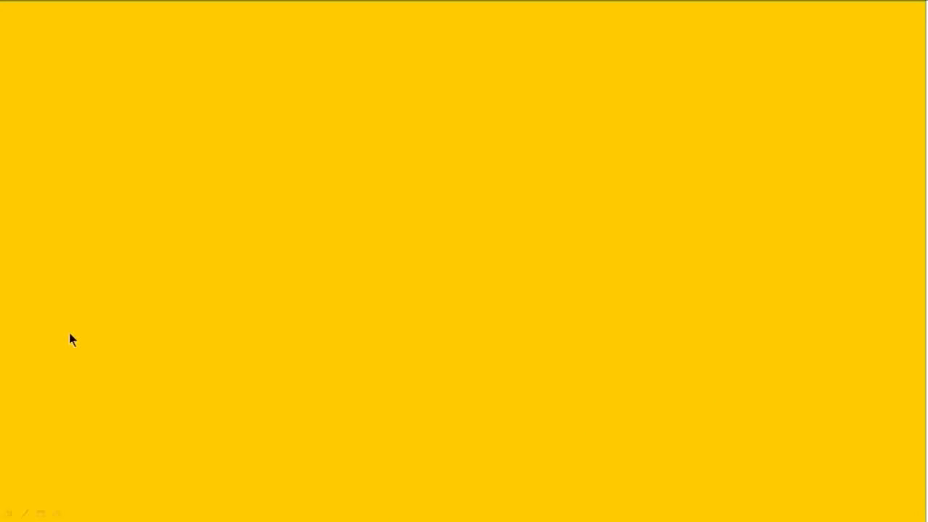
key(Right)
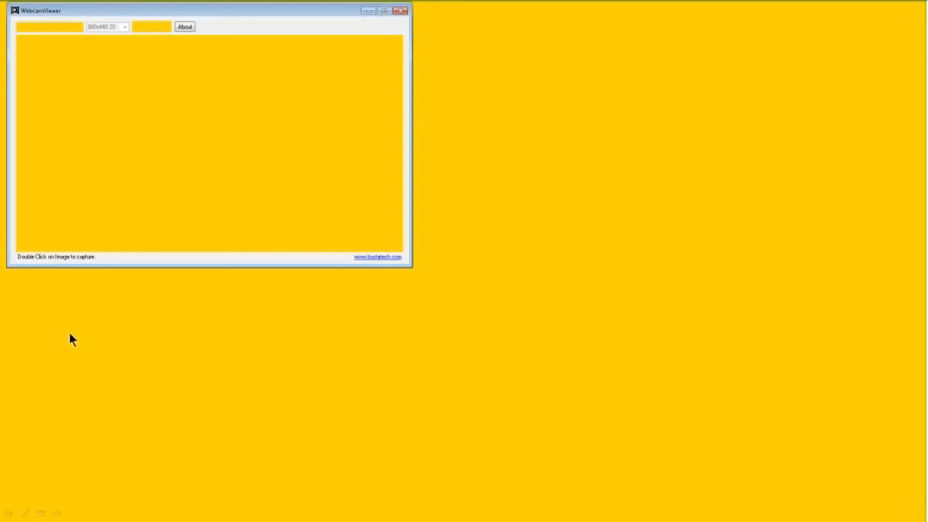
key(Right)
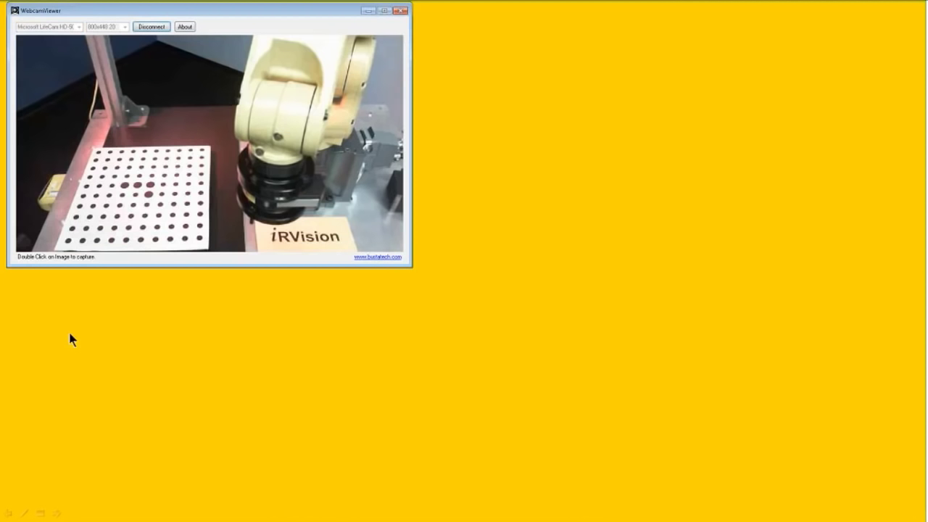
key(Right)
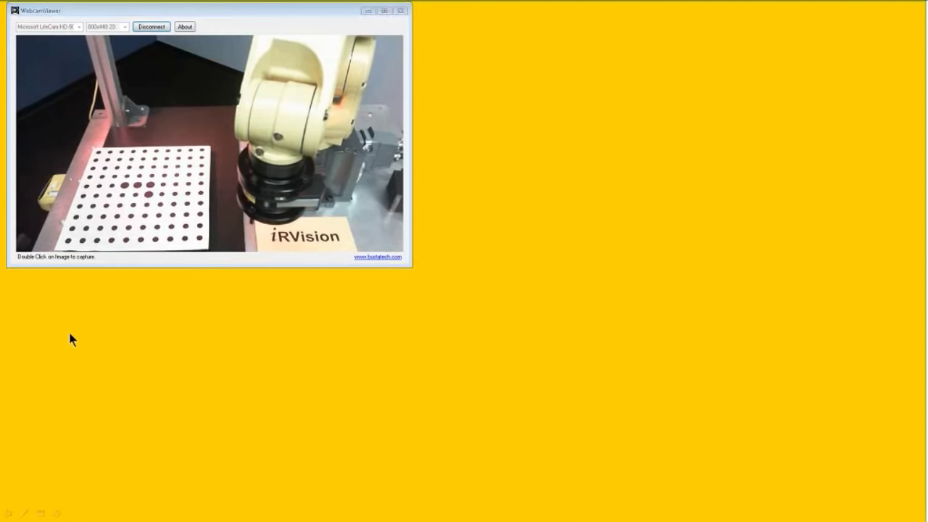
key(Right)
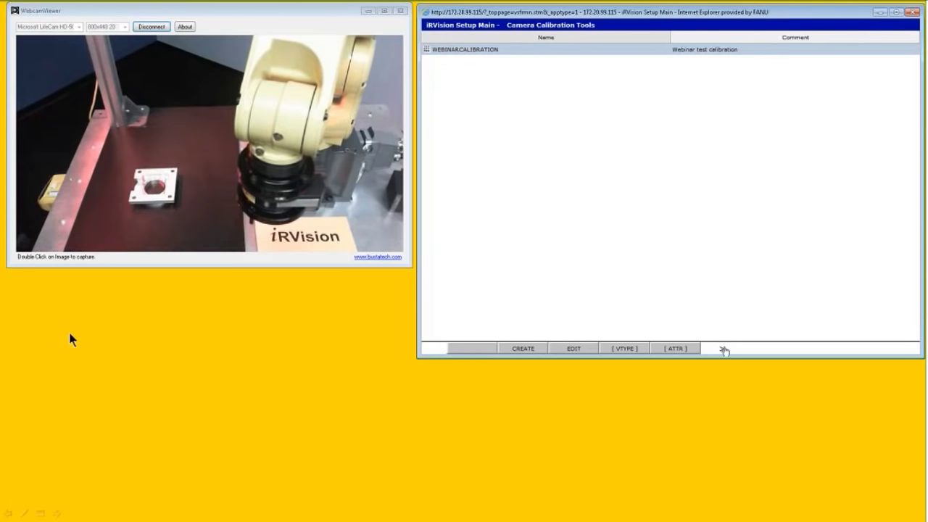
Step: Create a 2-D Single-View Vision Process named Webinar2DProcess with the comment "Webinar test process"
click(622, 351)
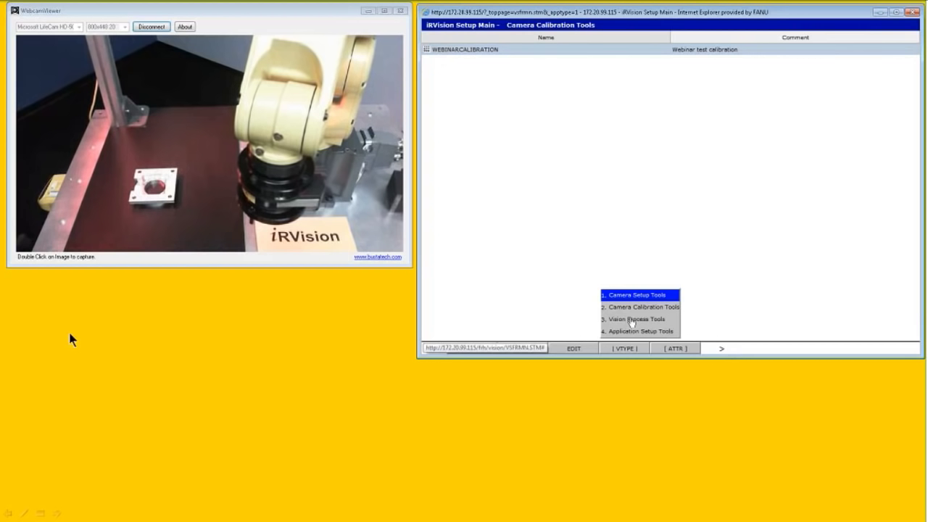
click(632, 320)
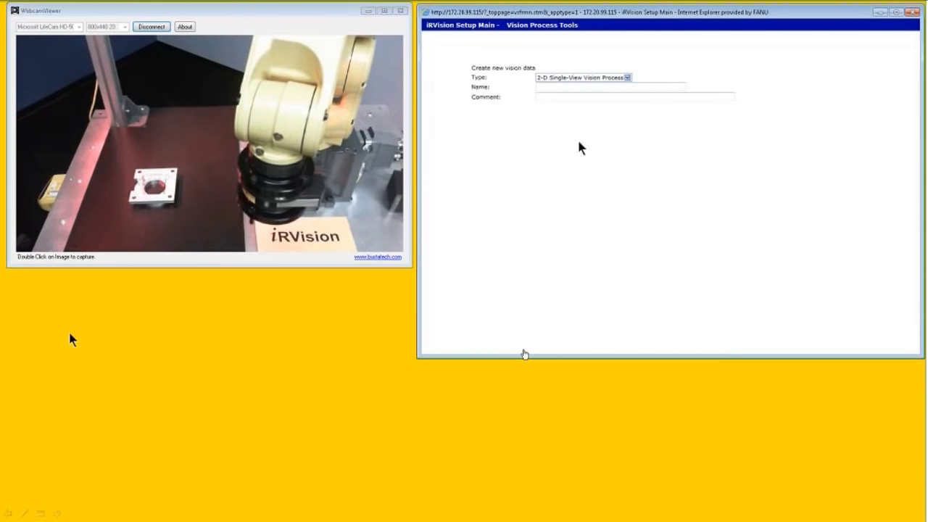
click(603, 87)
text(We)
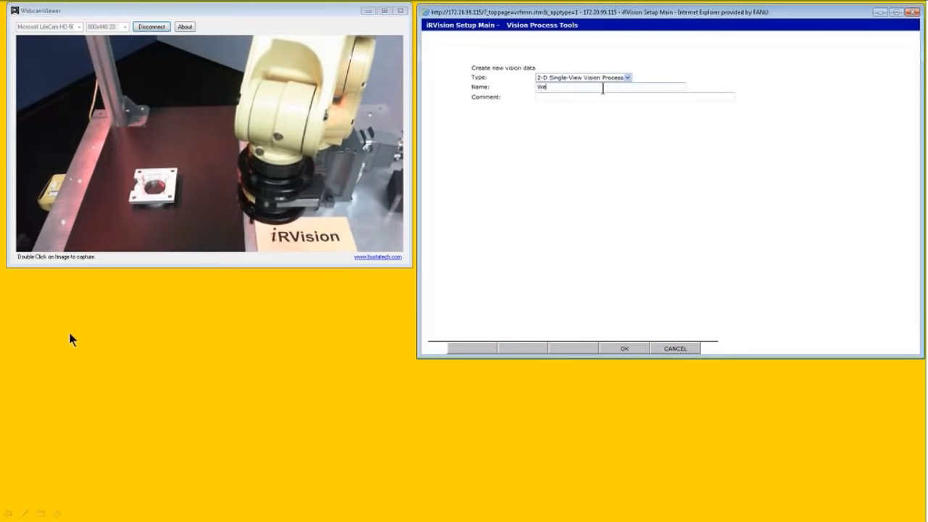
text(binar2)
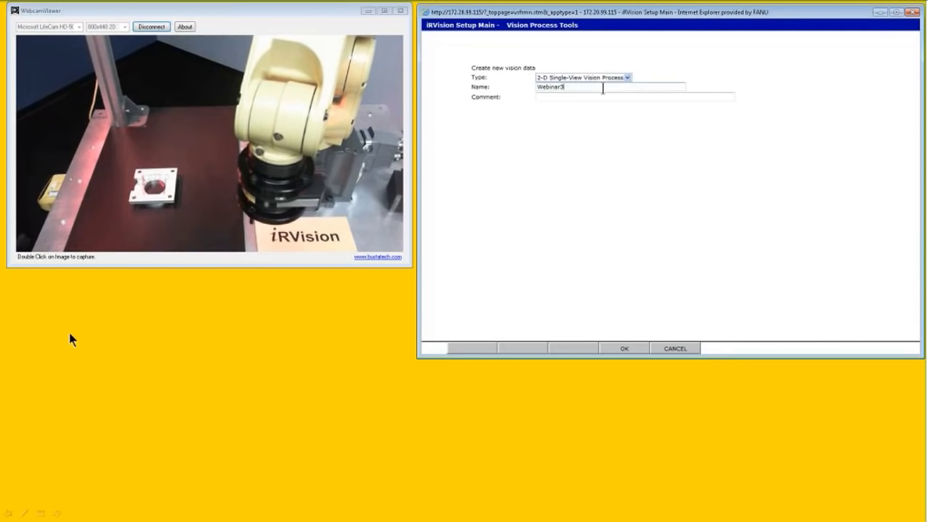
text(Df)
key(BackSpace)
text(Process)
key(Tab)
text(Webinar test process)
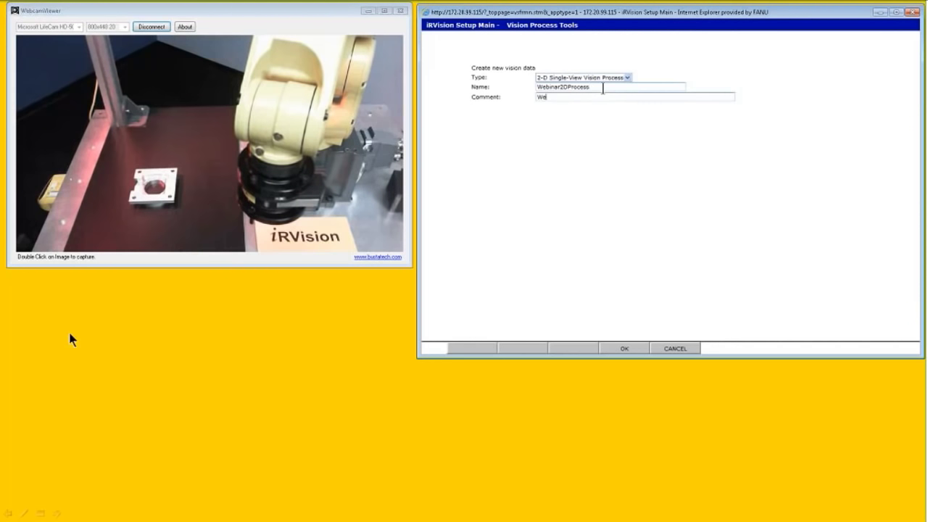
click(624, 349)
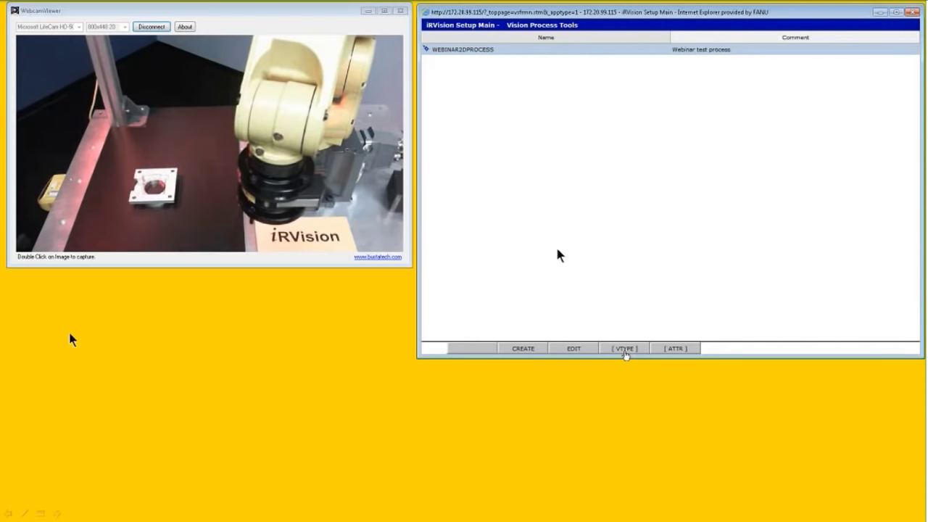
Step: Open the WEBINAR2DPROCESS vision process for editing and select WEBINARCALIBRATION as its camera calibration
click(585, 348)
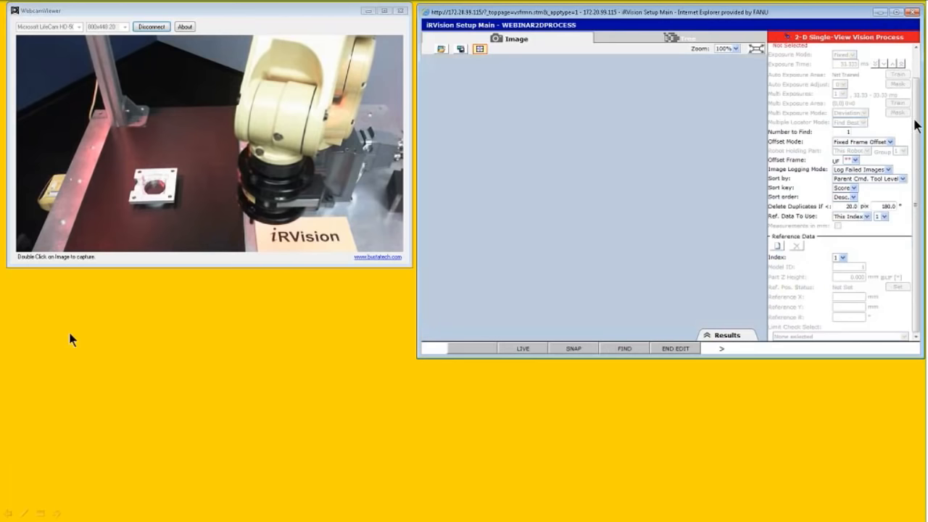
scroll(918, 93, up, 2)
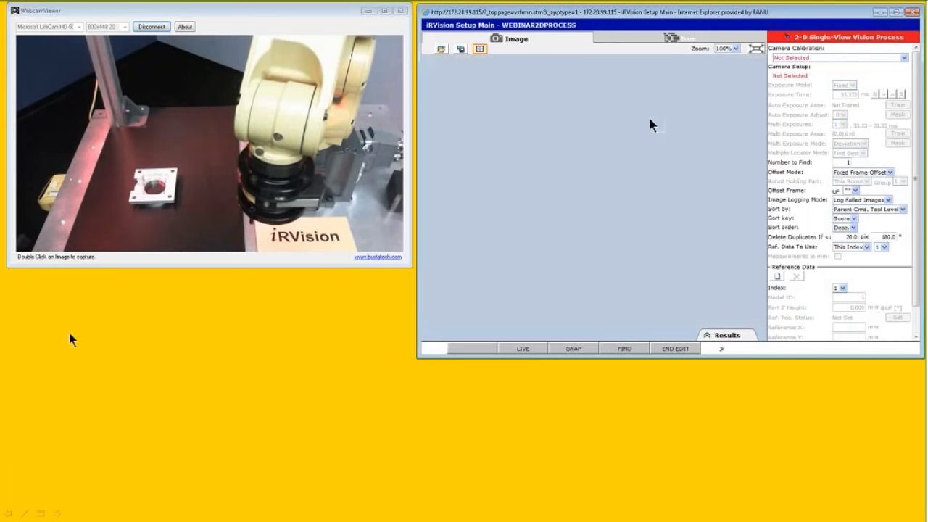
click(830, 57)
click(830, 75)
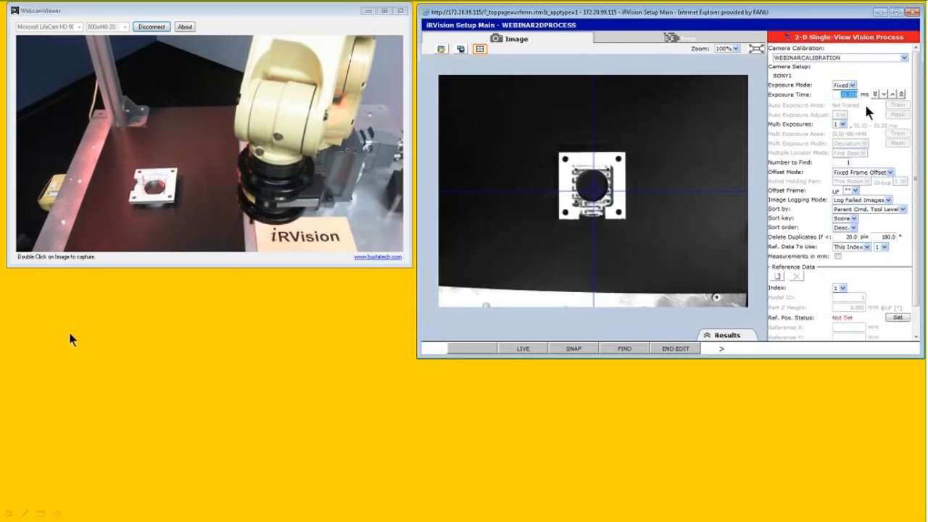
Step: Try a fixed exposure time of 20 ms and settle on 25 ms for the part image
text(20)
key(Return)
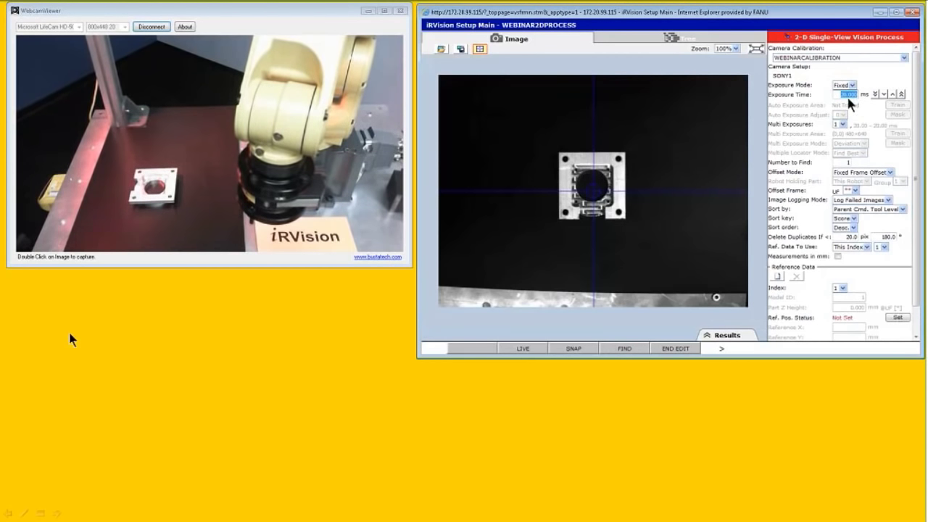
key(Return)
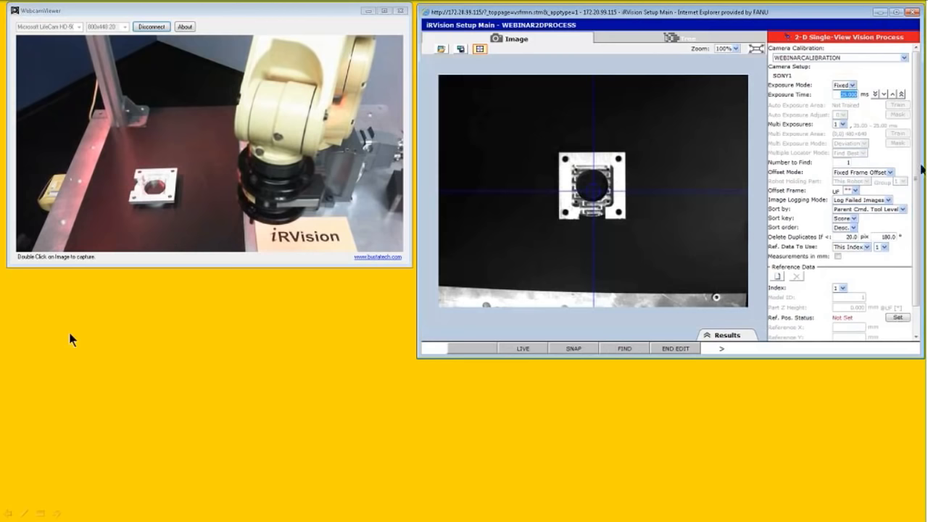
Step: Set the offset frame of the vision process to user frame 5
scroll(913, 196, down, 1)
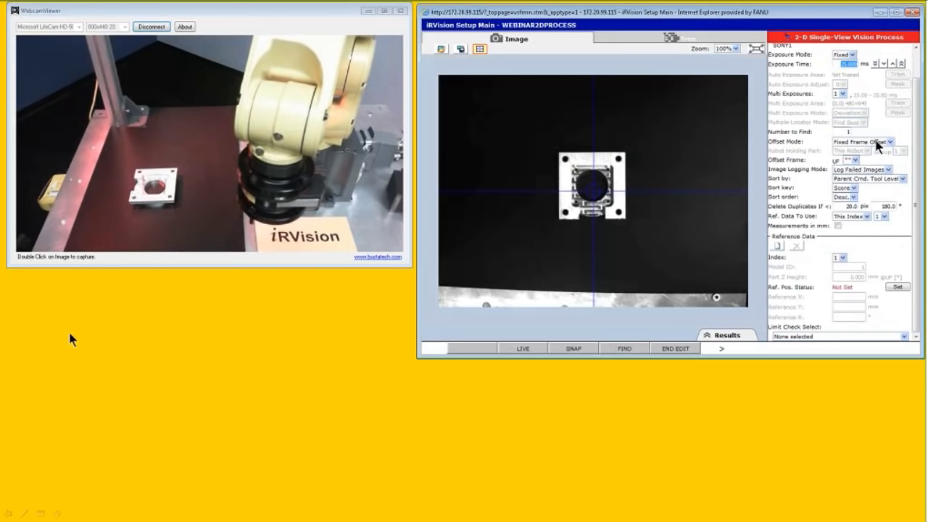
click(857, 161)
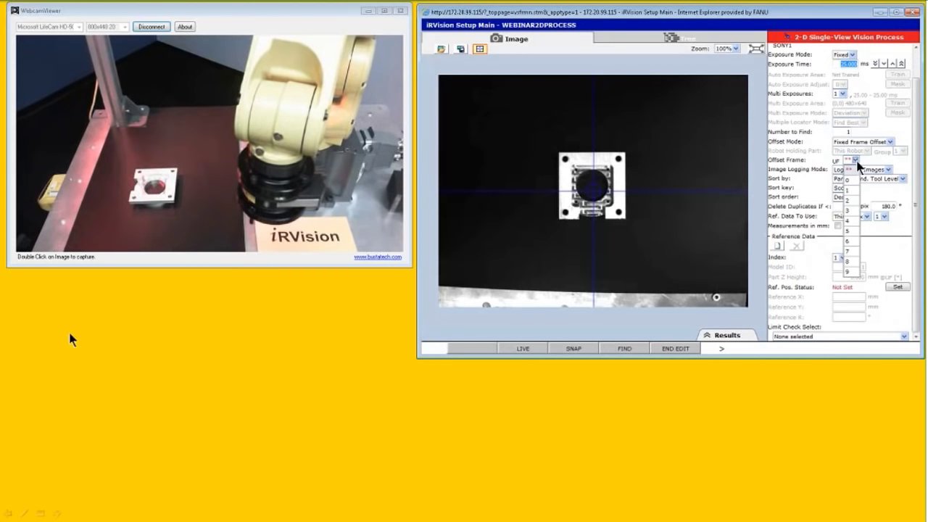
click(854, 232)
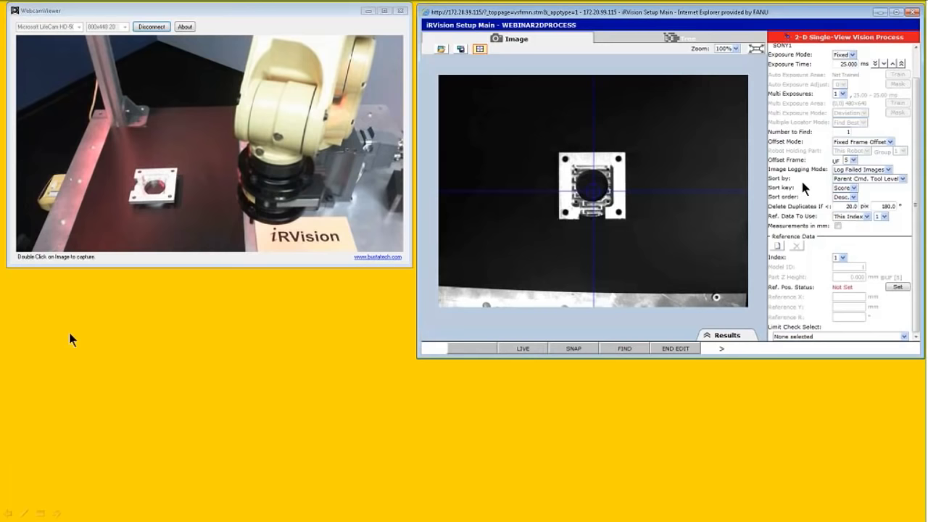
scroll(802, 187, up, 1)
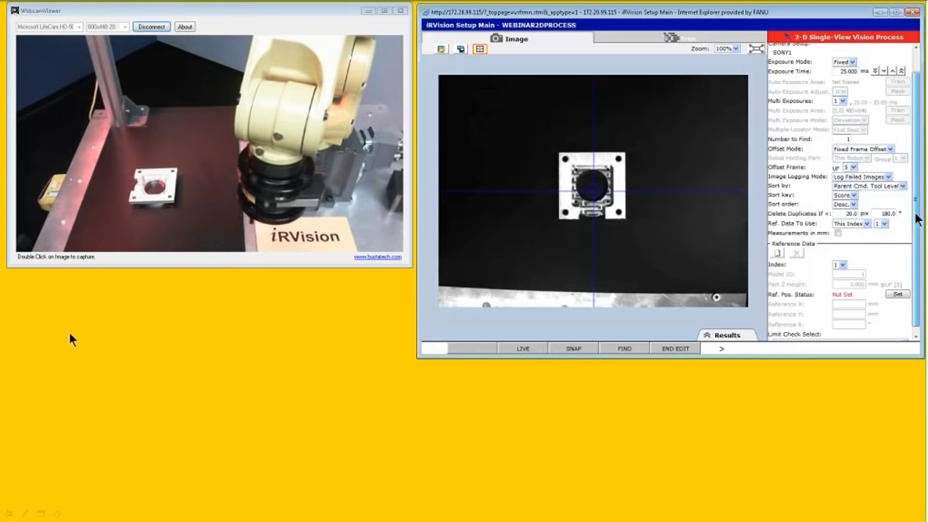
Step: Examine the process tree and the list of vision tool types that can be added, without creating a tool
click(683, 40)
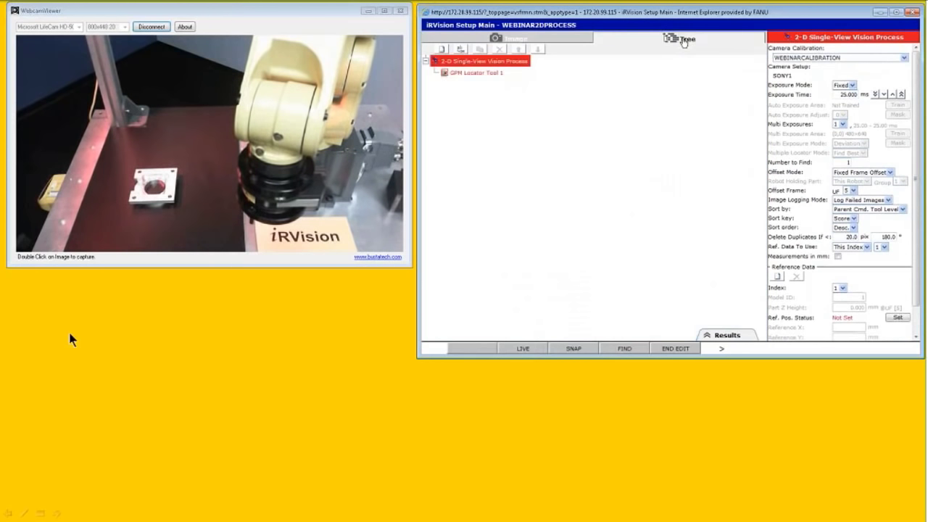
click(461, 76)
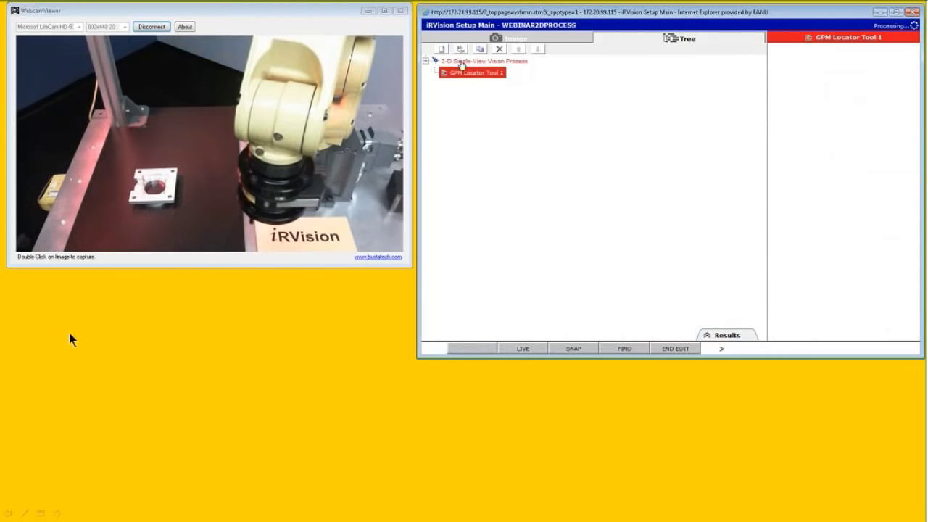
click(471, 61)
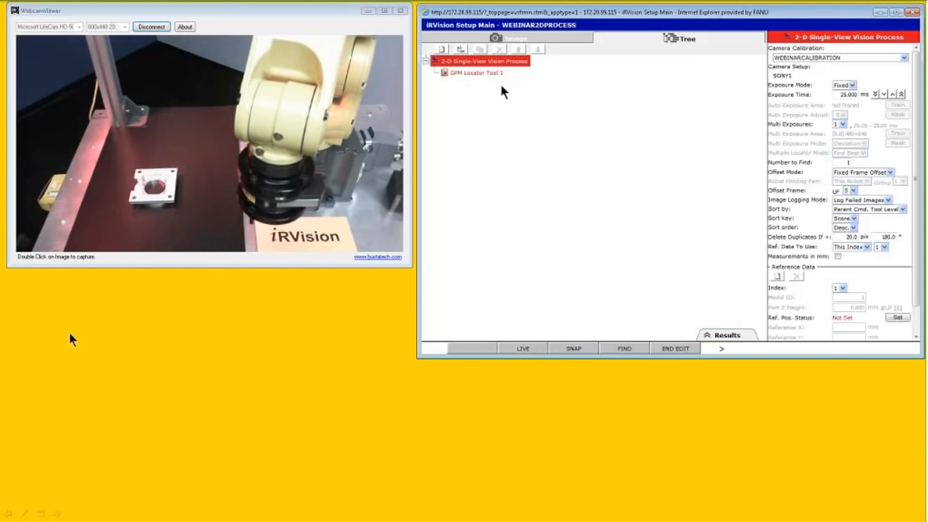
click(442, 49)
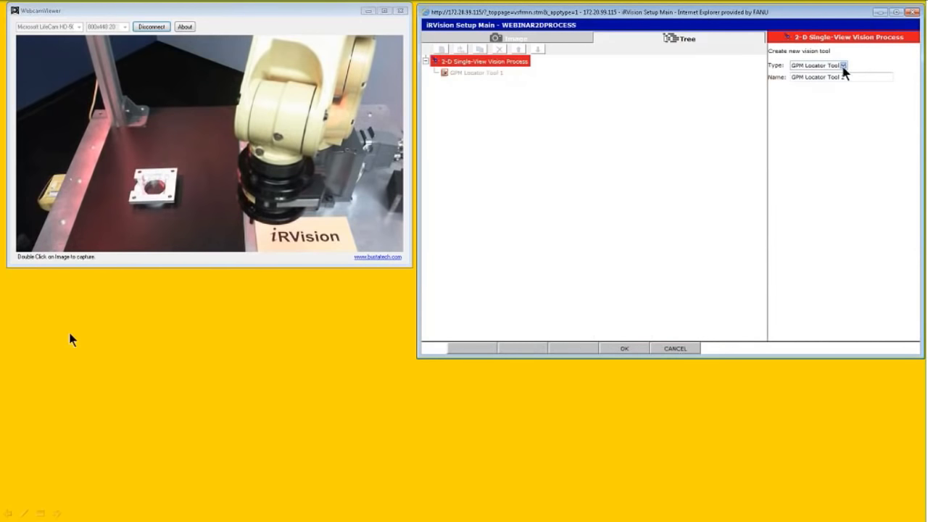
click(843, 66)
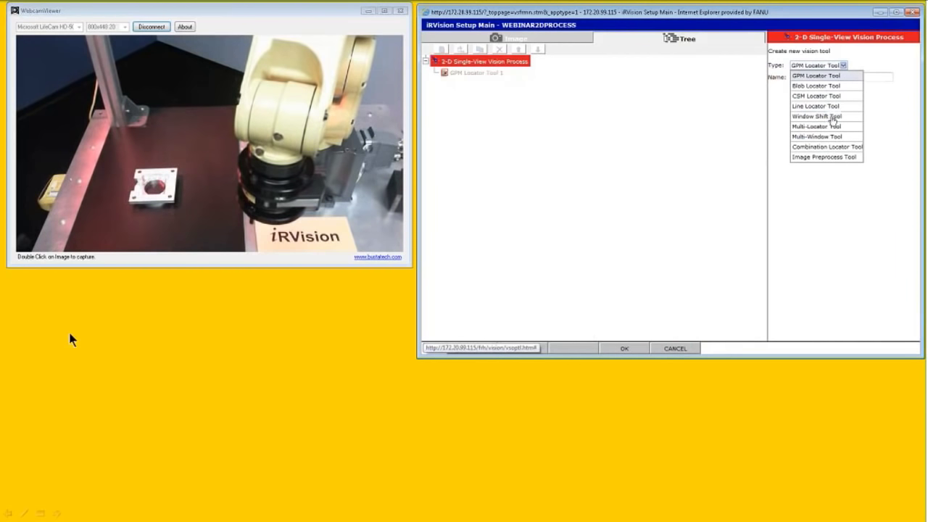
click(807, 174)
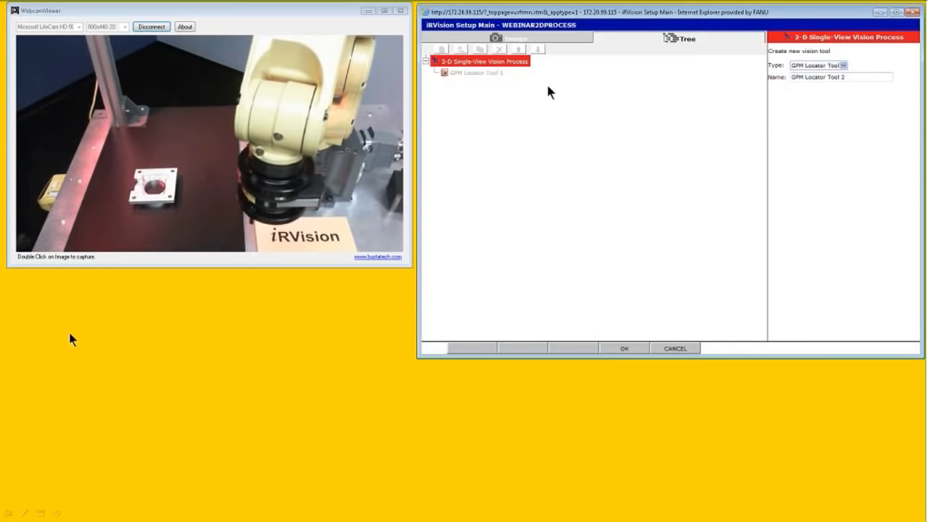
click(667, 346)
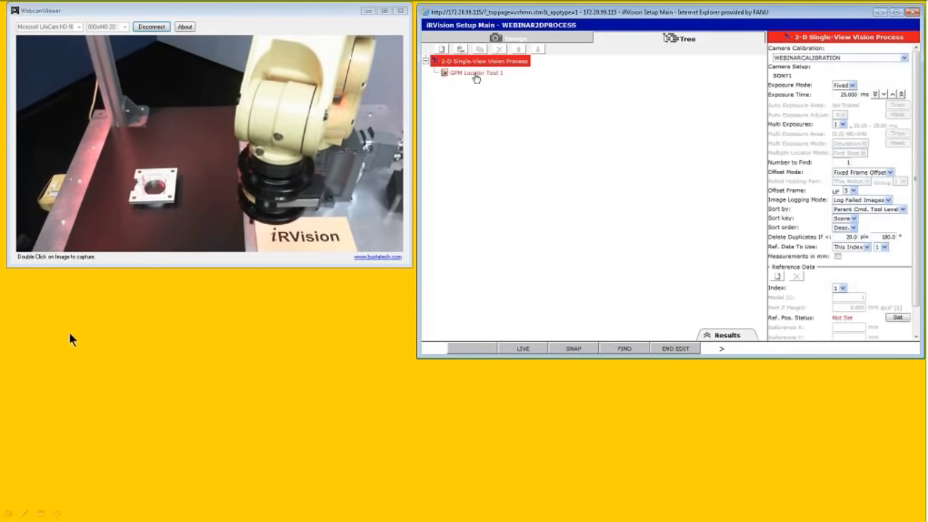
Step: Open GPM Locator Tool 1 and run the live camera image, stopping it with the part in view
click(476, 73)
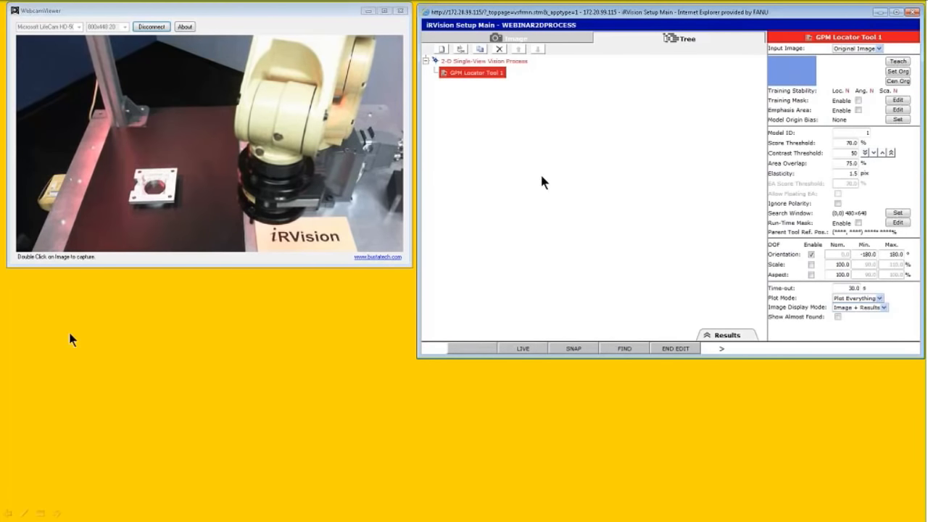
click(523, 349)
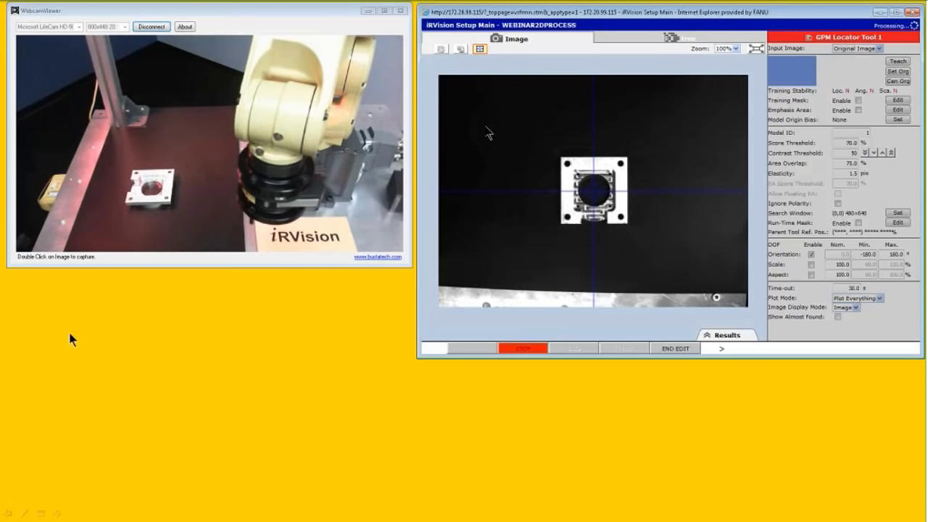
click(537, 351)
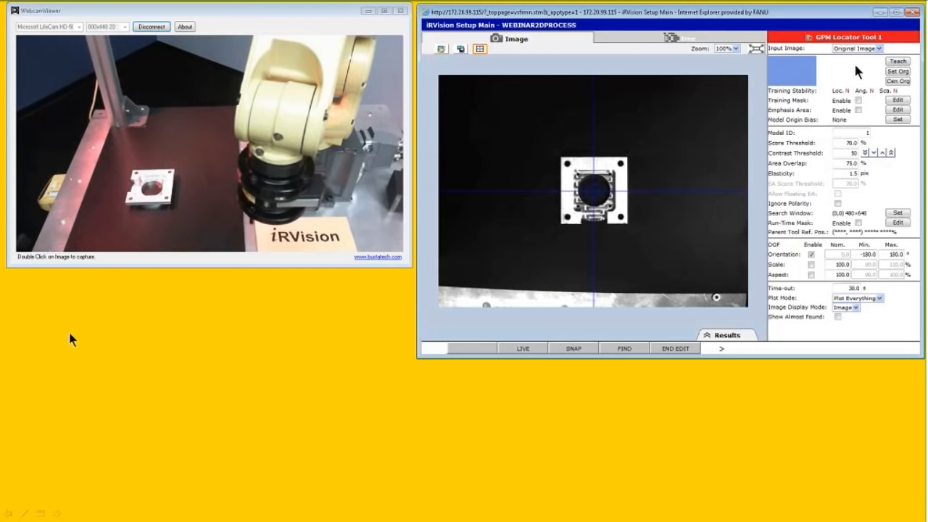
Step: Teach the locator's model pattern, fitting the training window closely around the square part
click(898, 62)
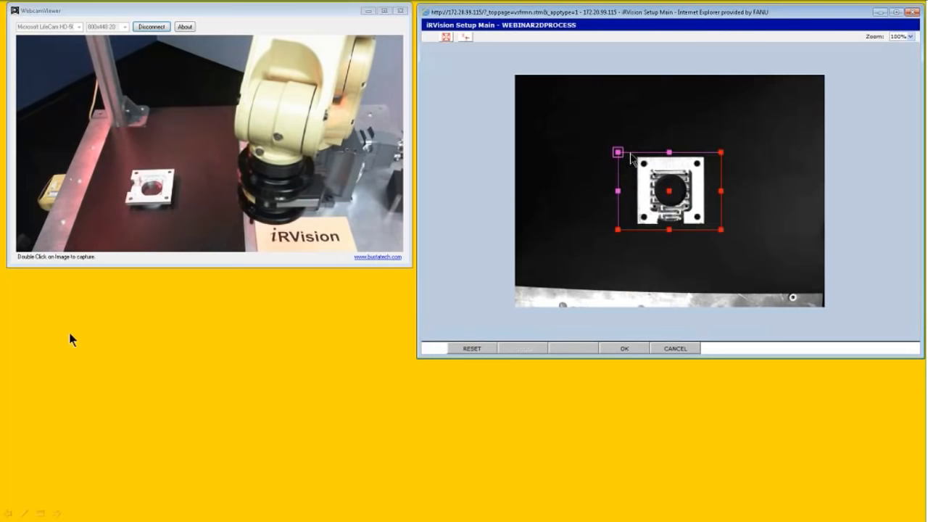
drag(618, 153, 630, 153)
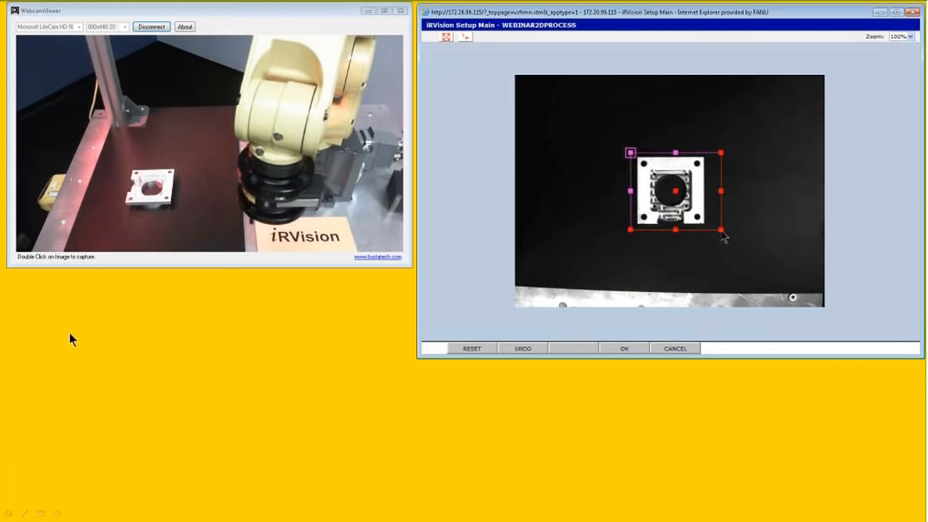
drag(711, 230, 710, 228)
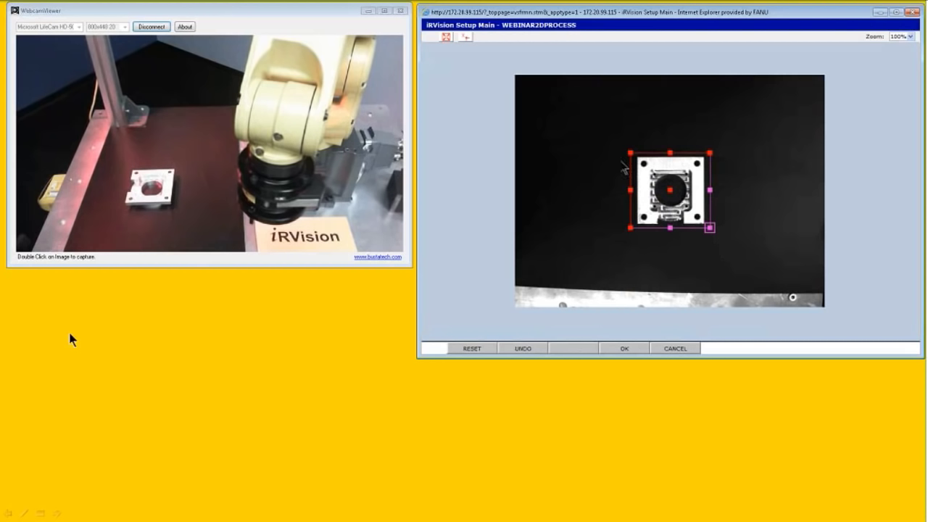
click(675, 244)
click(627, 349)
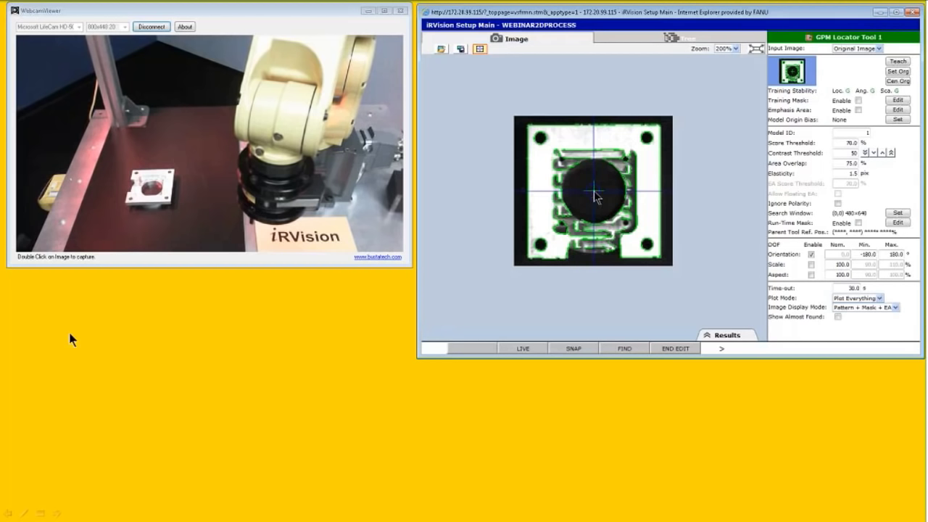
Step: Enable the training mask and draw a rectangular mask over the part's central pocket and round bore
click(858, 101)
click(897, 101)
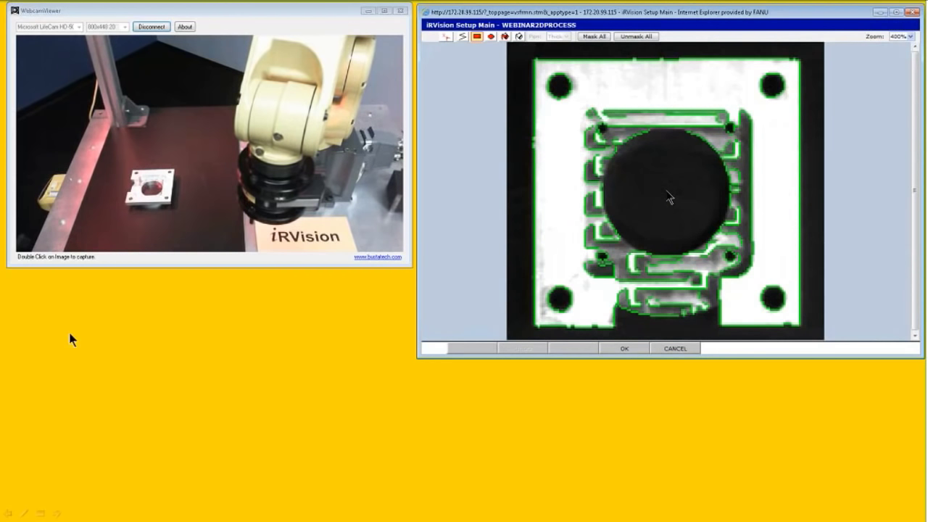
click(669, 198)
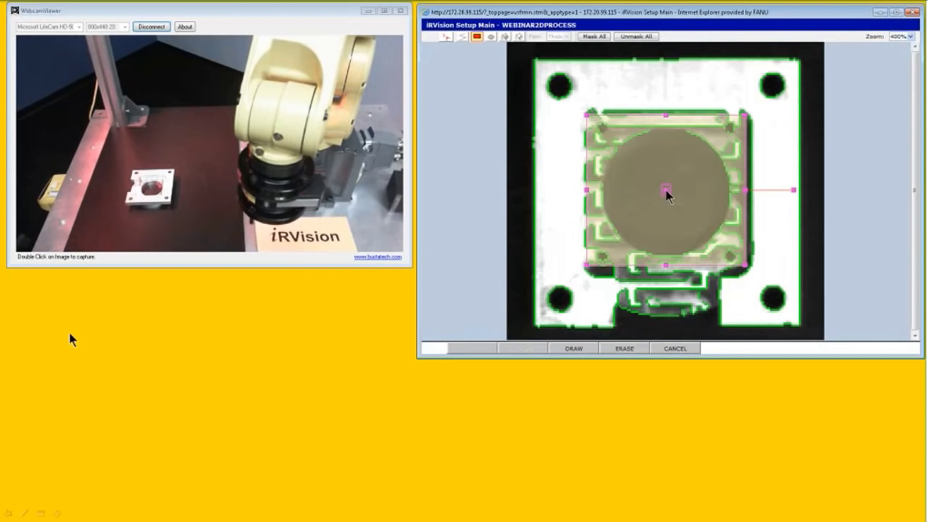
click(587, 115)
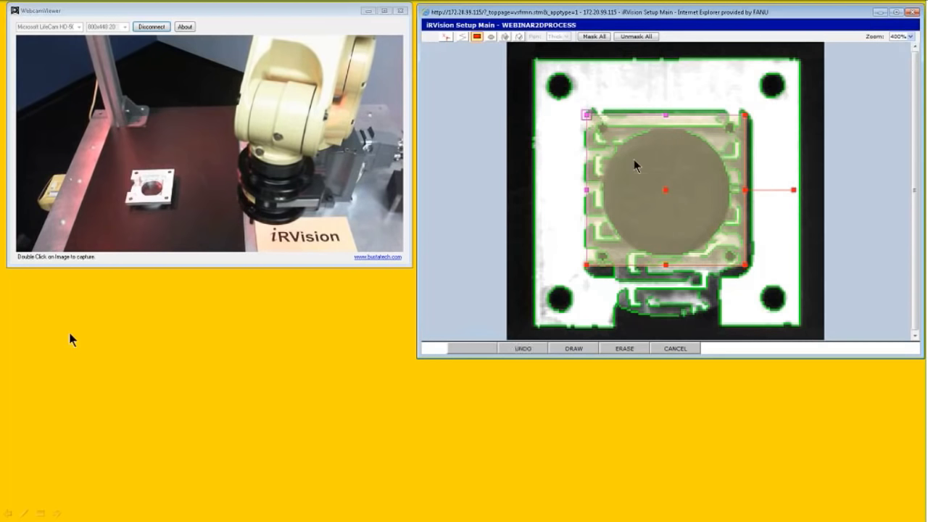
click(746, 191)
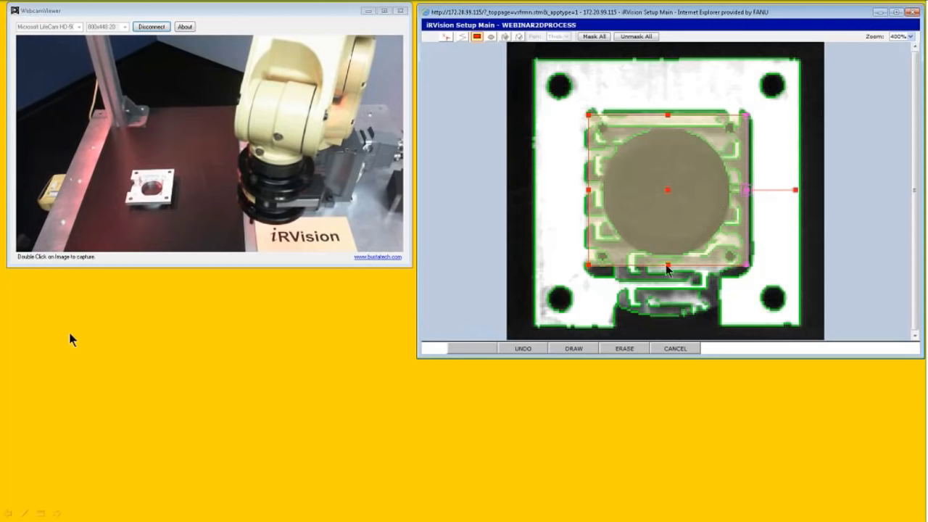
drag(668, 269, 668, 289)
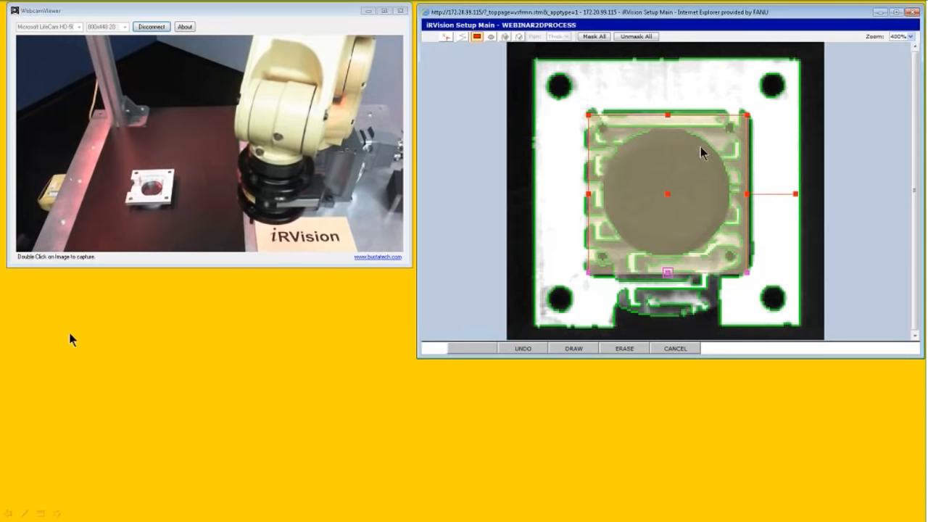
click(573, 349)
Step: Add a second rectangular mask over the notch below the central pocket and accept the training mask
click(670, 292)
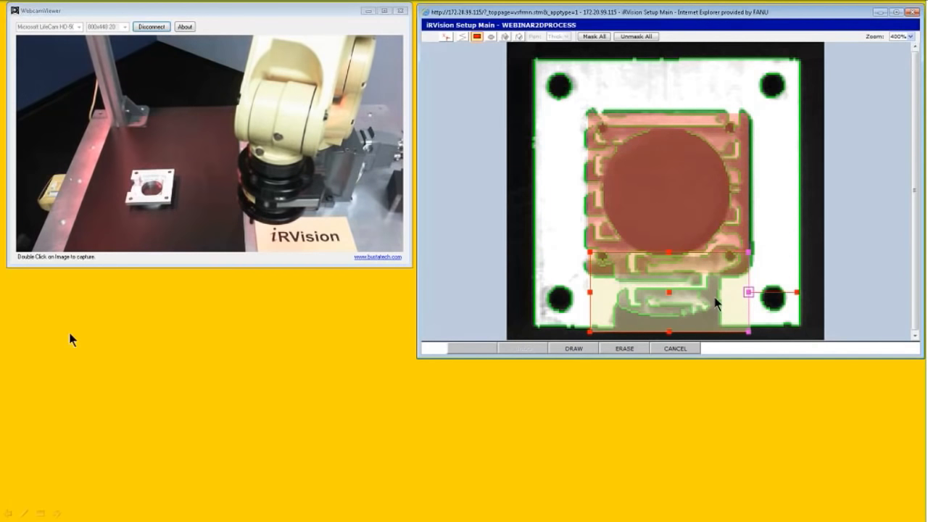
drag(716, 304, 715, 301)
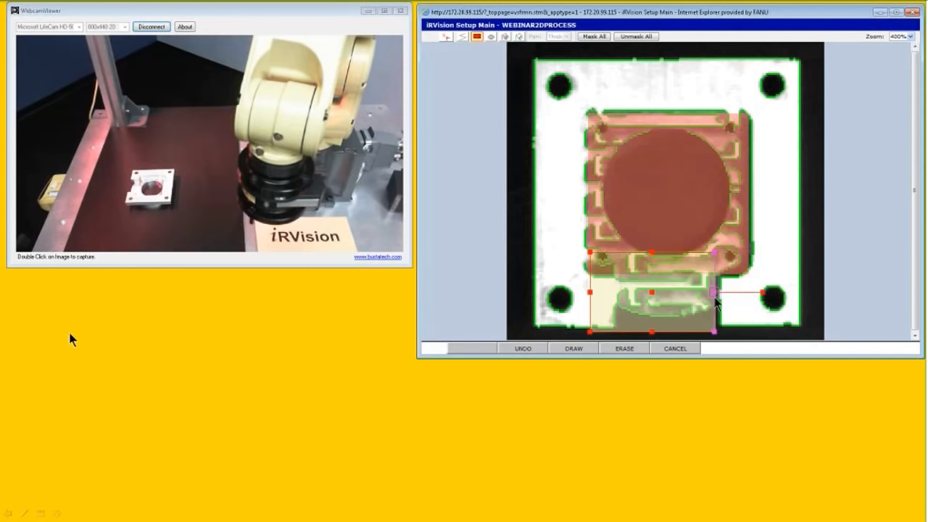
click(621, 299)
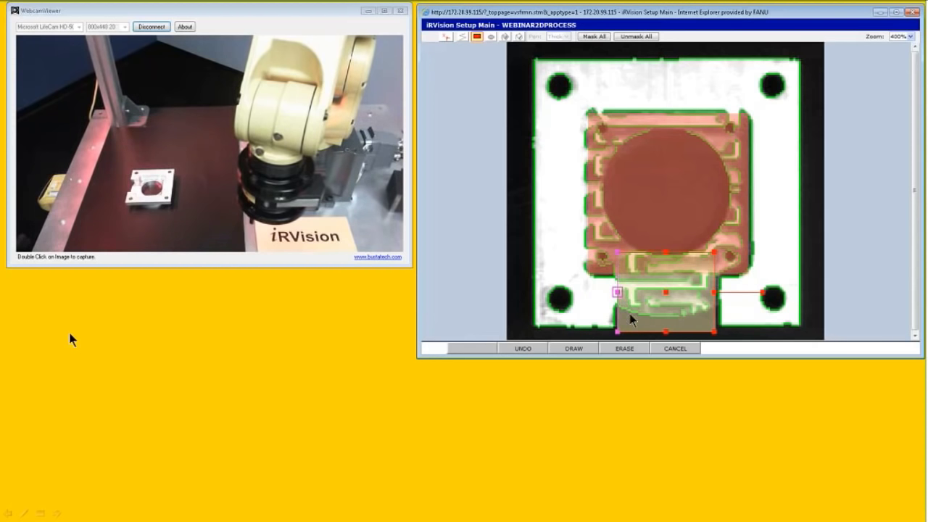
click(574, 349)
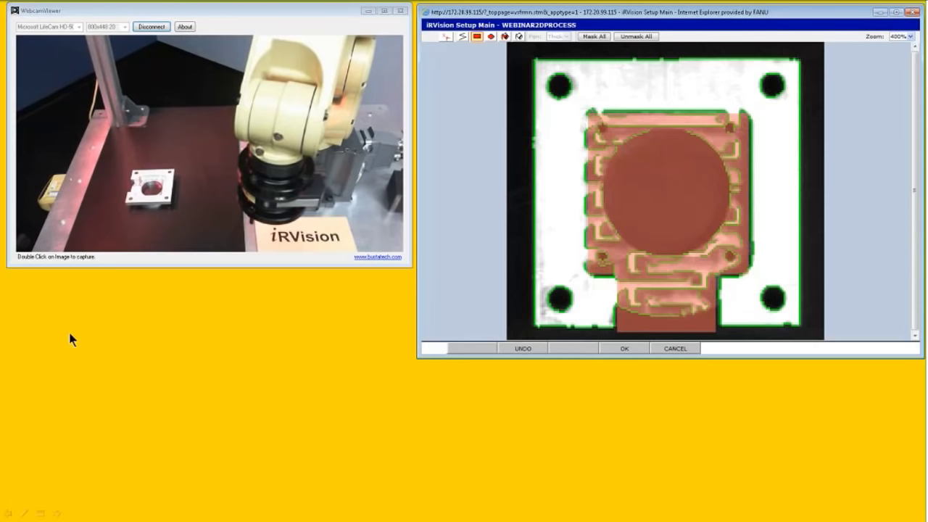
click(624, 349)
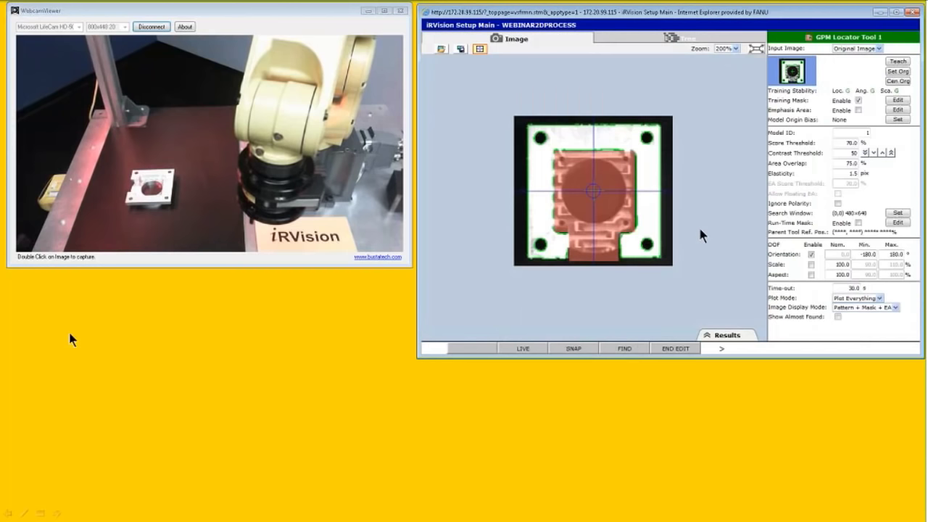
Step: Set the model origin at the center of the part's lower-right corner hole
click(901, 72)
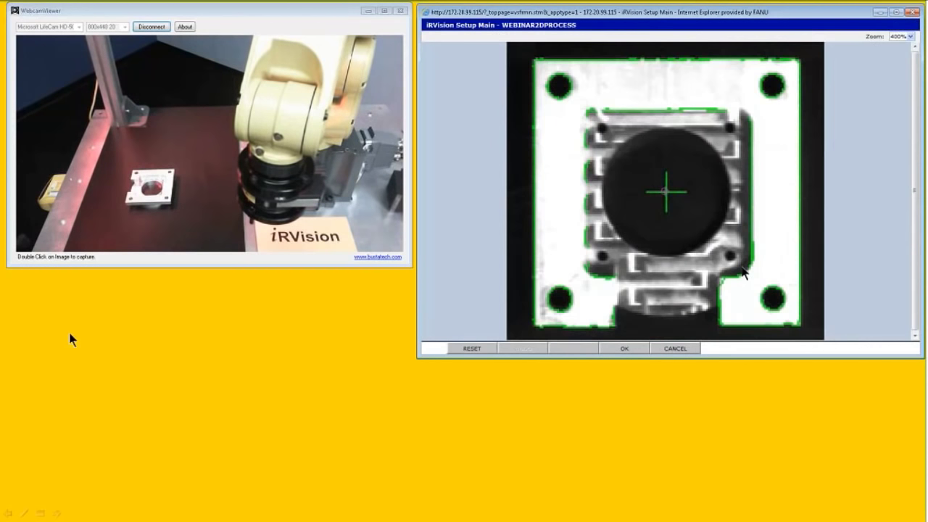
click(773, 300)
click(628, 349)
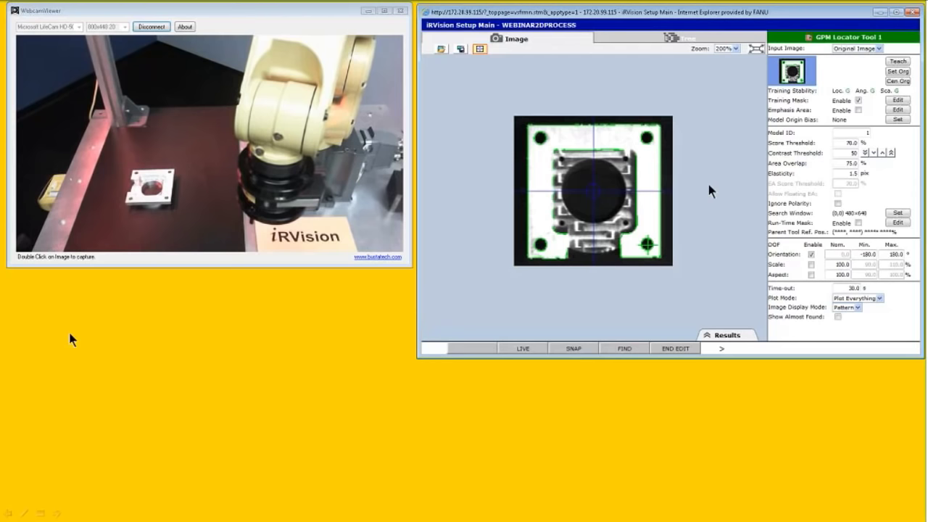
Step: Snap a new image and run a find with the GPM locator, with its results list expanded
click(707, 336)
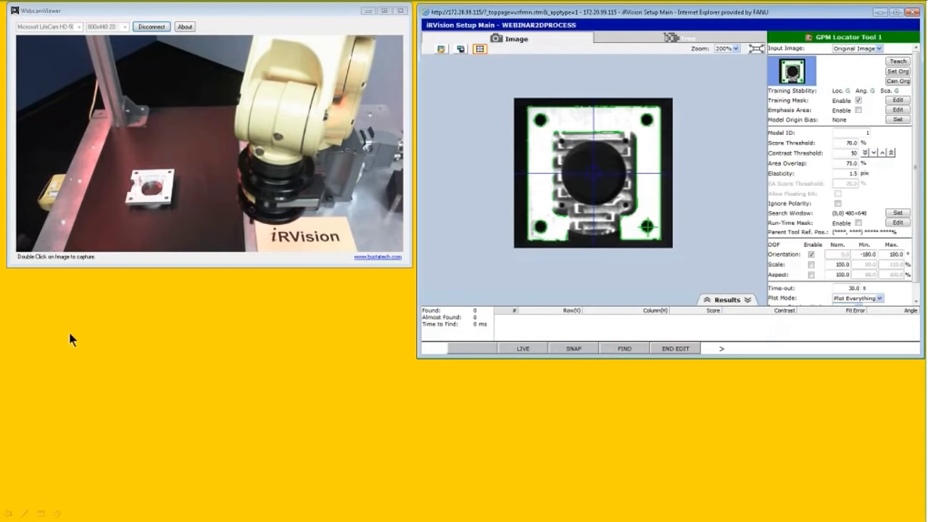
click(573, 348)
click(625, 349)
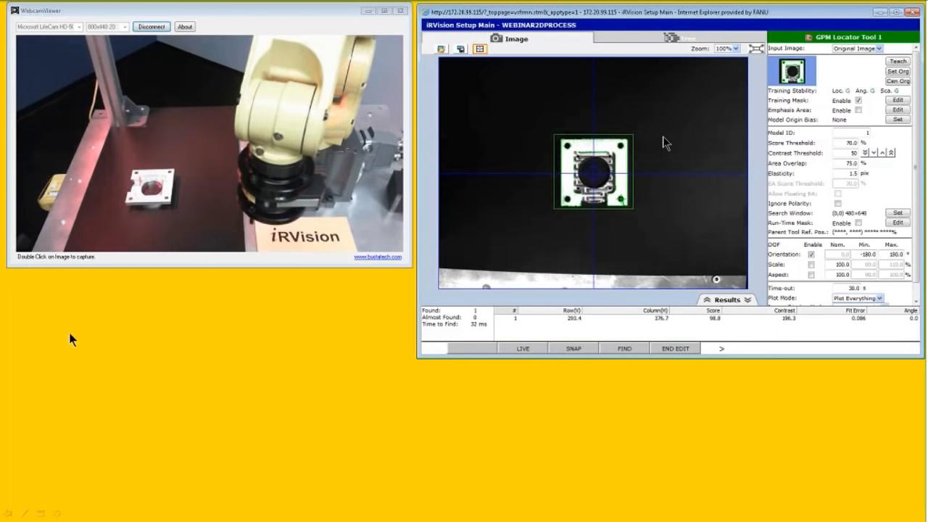
Step: Snap and find the part with the 2-D Single-View Vision Process, set its reference position from that find, and save the process
click(657, 39)
click(484, 61)
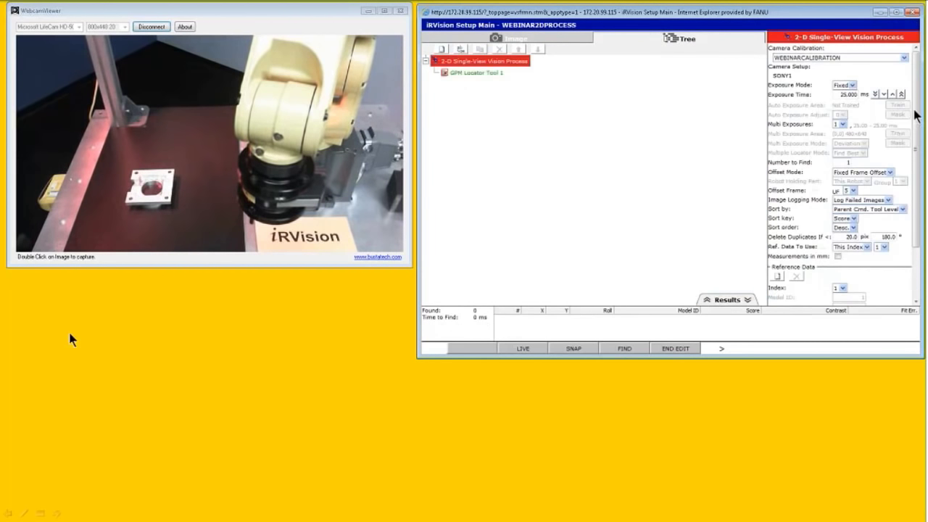
scroll(899, 190, down, 2)
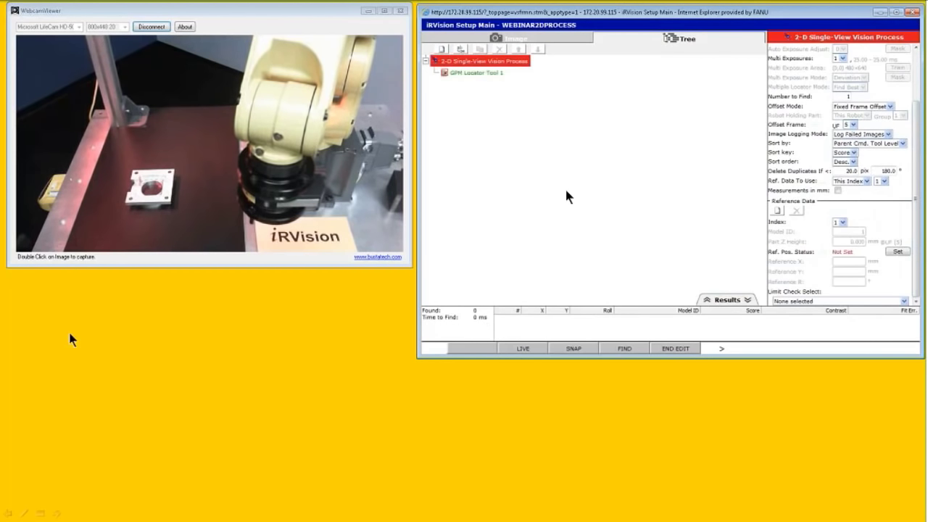
click(561, 349)
click(622, 349)
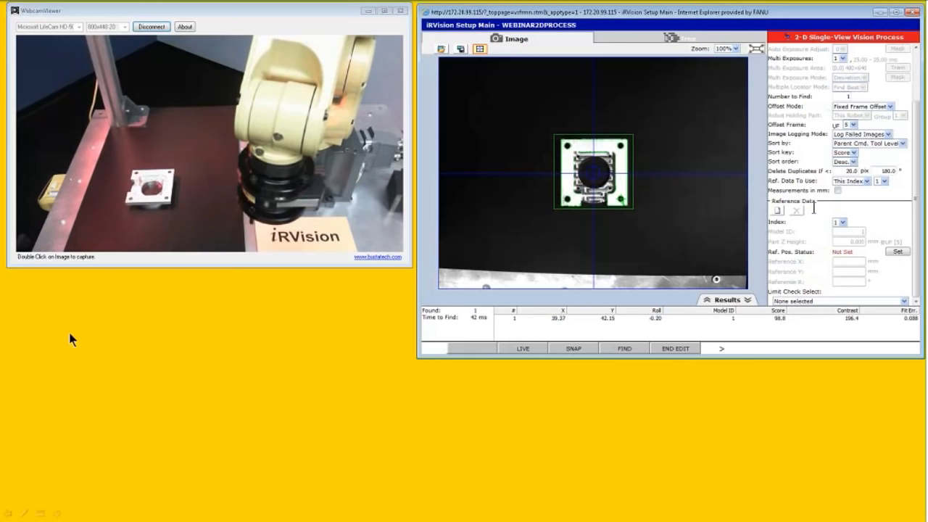
click(900, 253)
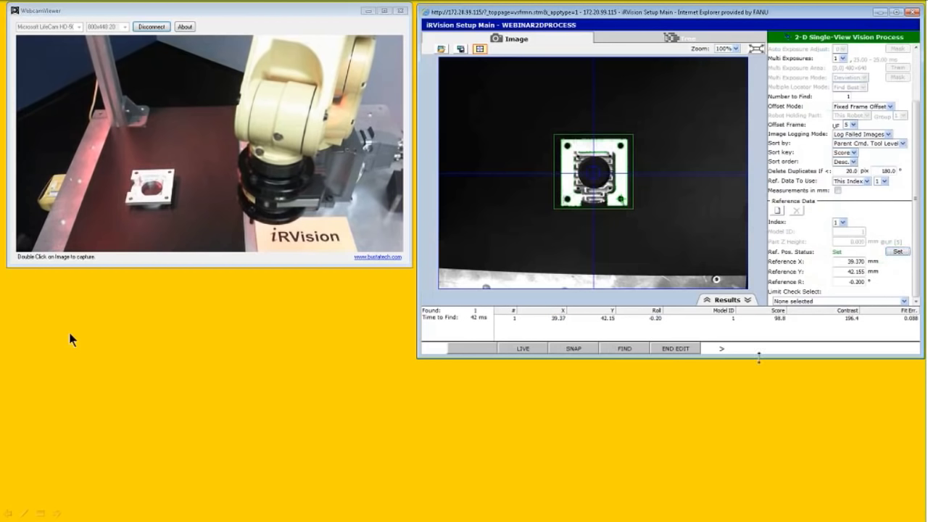
click(721, 352)
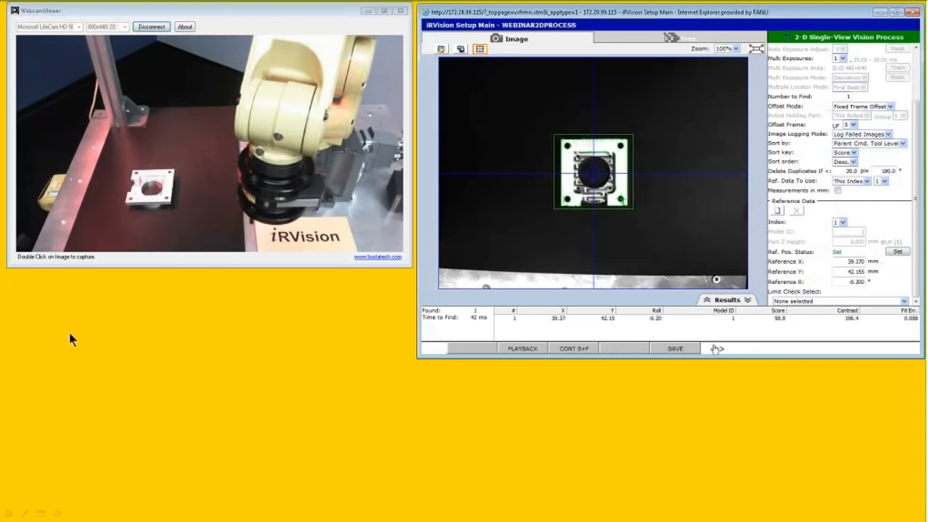
click(675, 350)
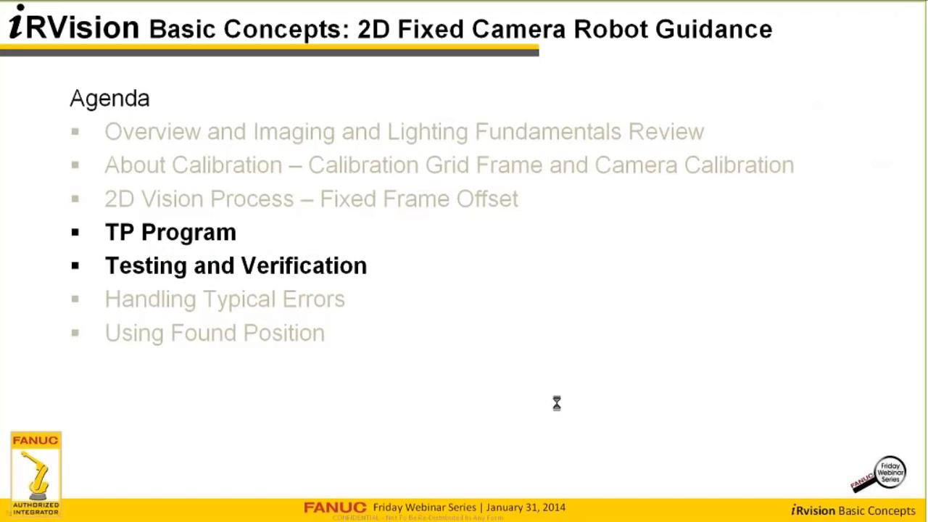
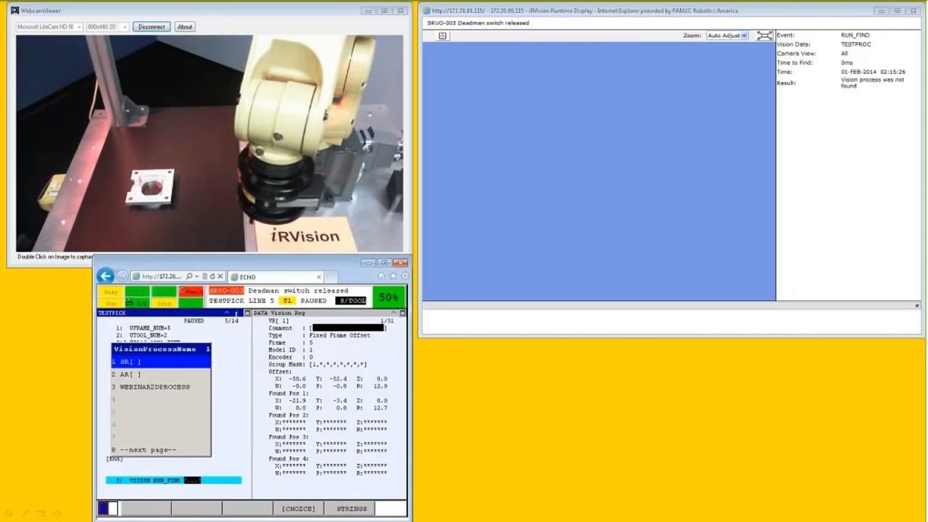
Step: In the ECHO teach pendant window, assign WEBINAR2DPROCESS to RUN_FIND on line 5 of TESTPICK and insert a vision GET_OFFSET instruction on line 6
click(152, 387)
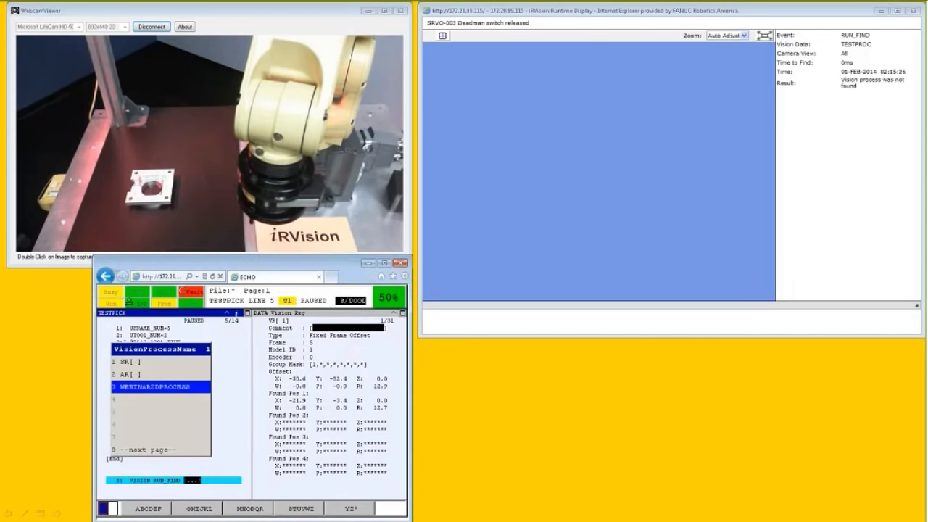
key(Return)
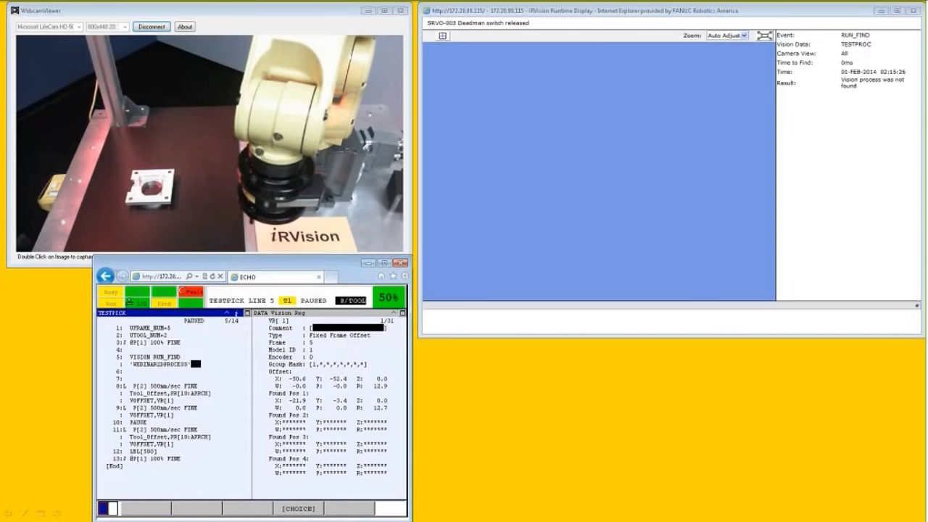
click(113, 371)
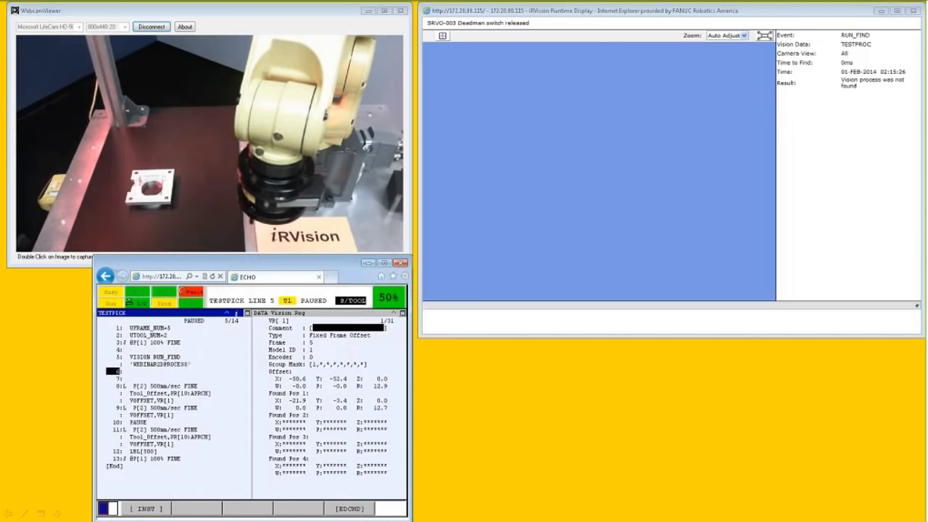
key(F1)
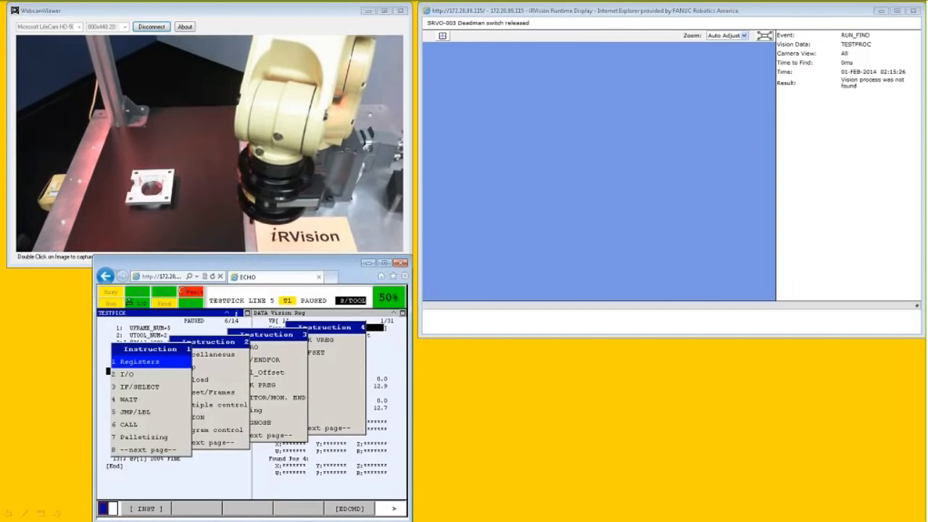
key(Down)
key(Down)
key(Right)
key(Down)
key(Down)
key(Down)
key(Return)
key(Down)
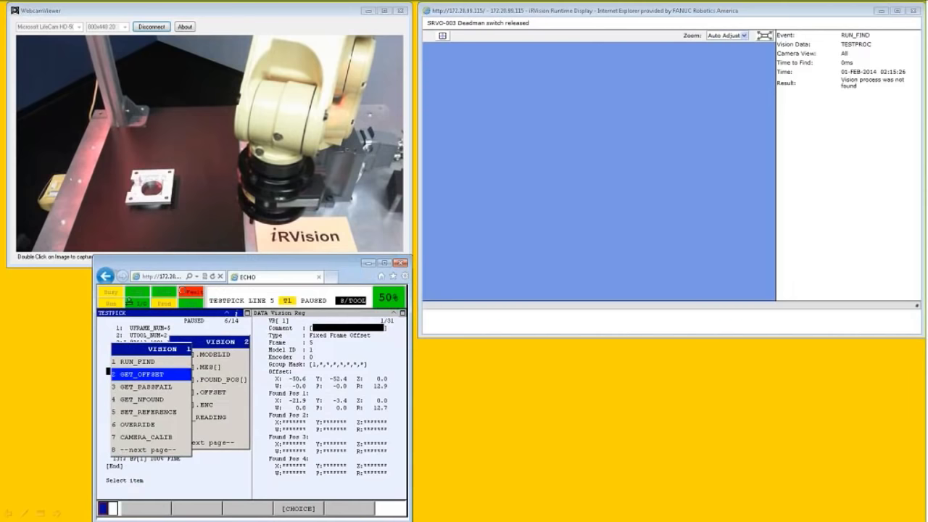
key(Return)
Step: Complete the GET_OFFSET instruction with the WEBINAR2DPROCESS vision process, vision register VR[1] and a jump to LBL[500]
key(Down)
key(Down)
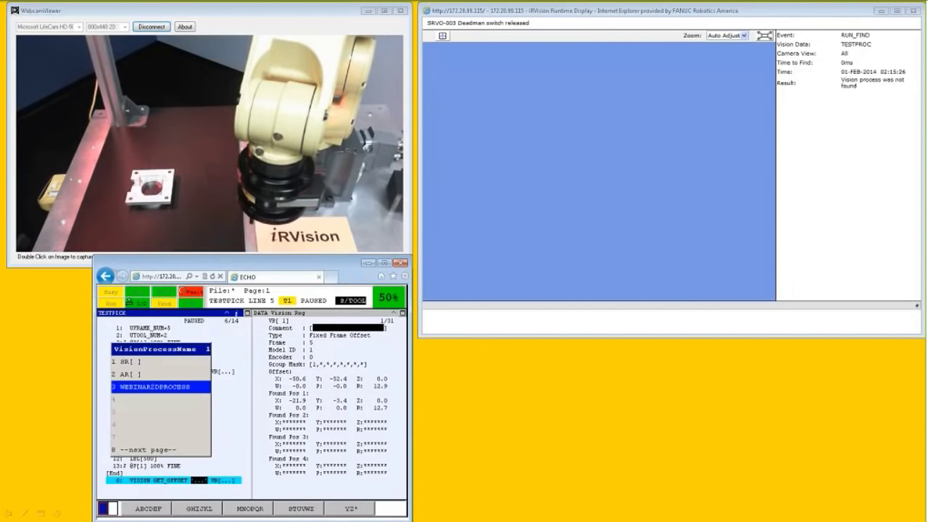
key(Return)
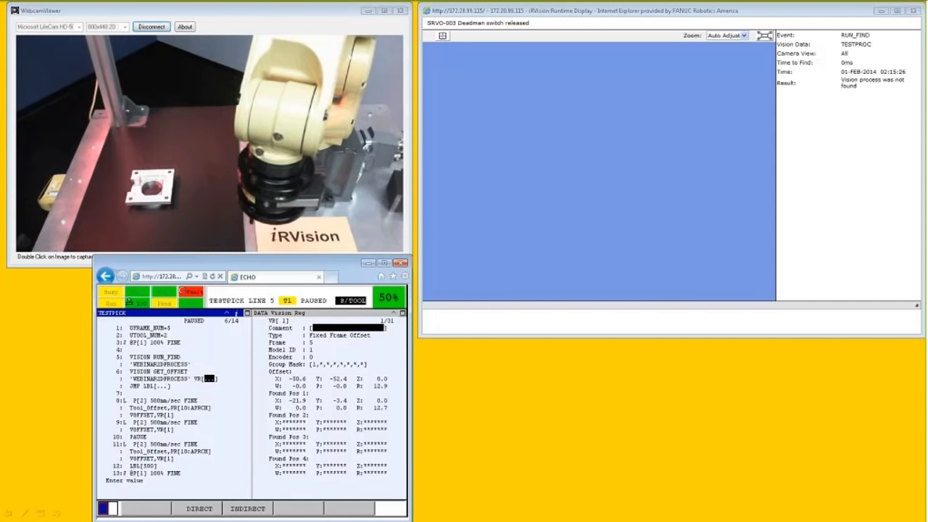
text(1)
key(Return)
text(5)
text(00)
key(Return)
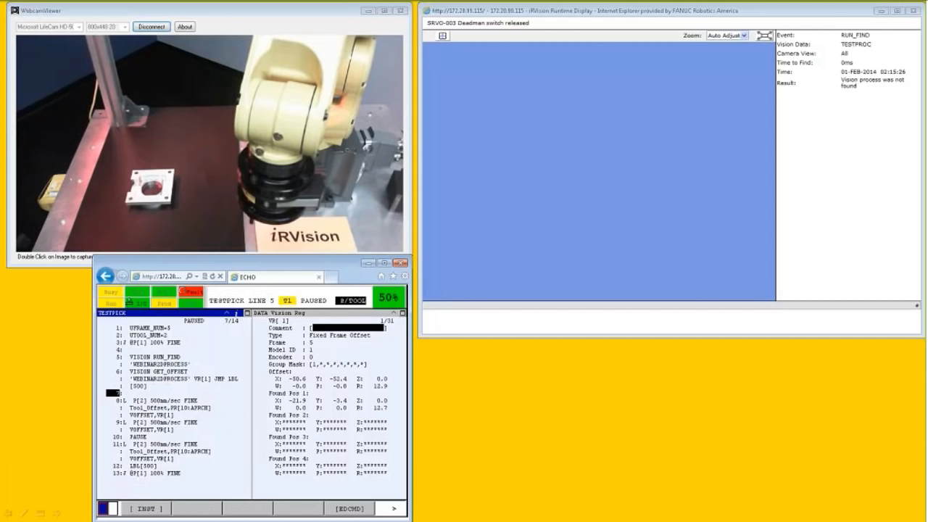
Step: Test-run the TESTPICK program from its first line to check the vision find and offset
click(114, 327)
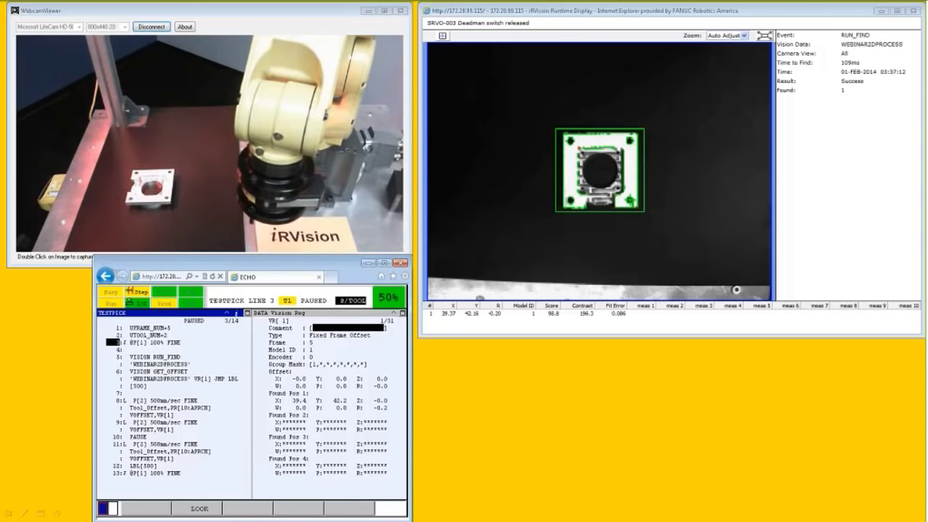
click(113, 356)
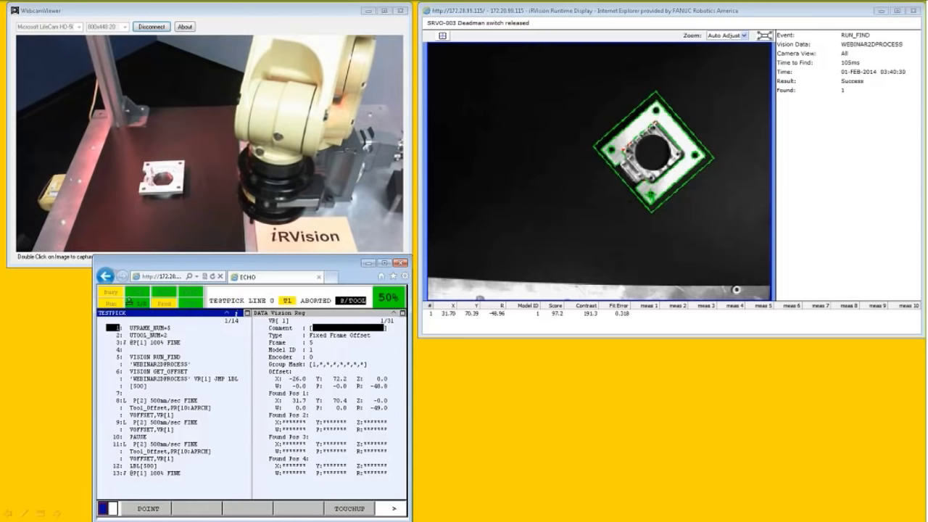
click(570, 356)
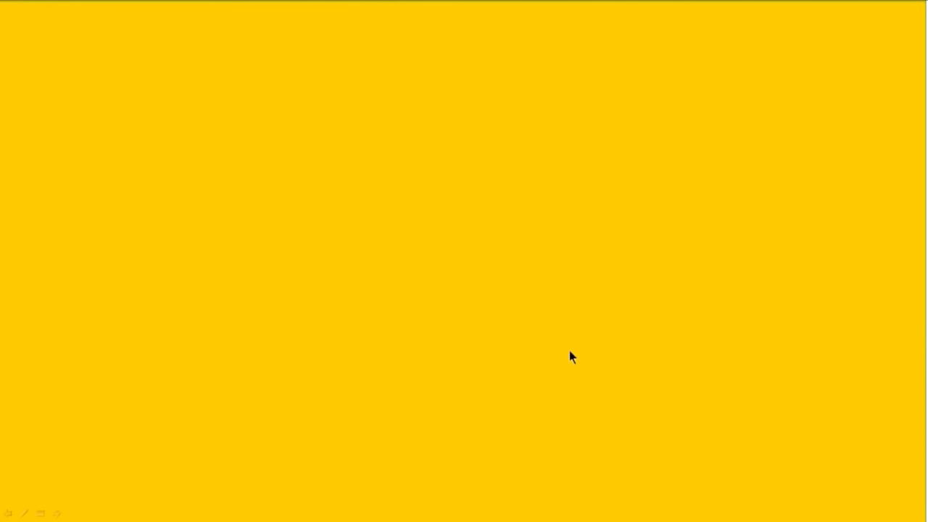
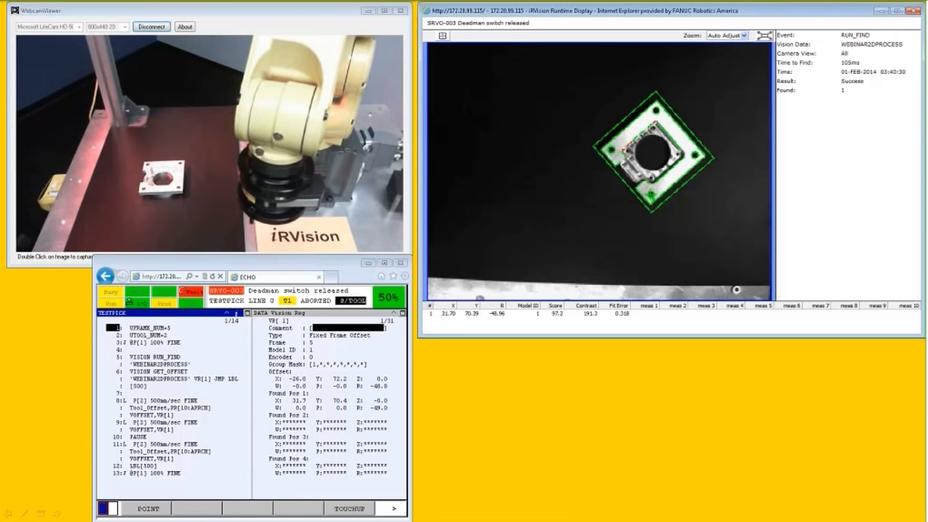
Step: Open the direct entry values of user frame 5 beside the program and set X to 340 and Y to 30
click(326, 313)
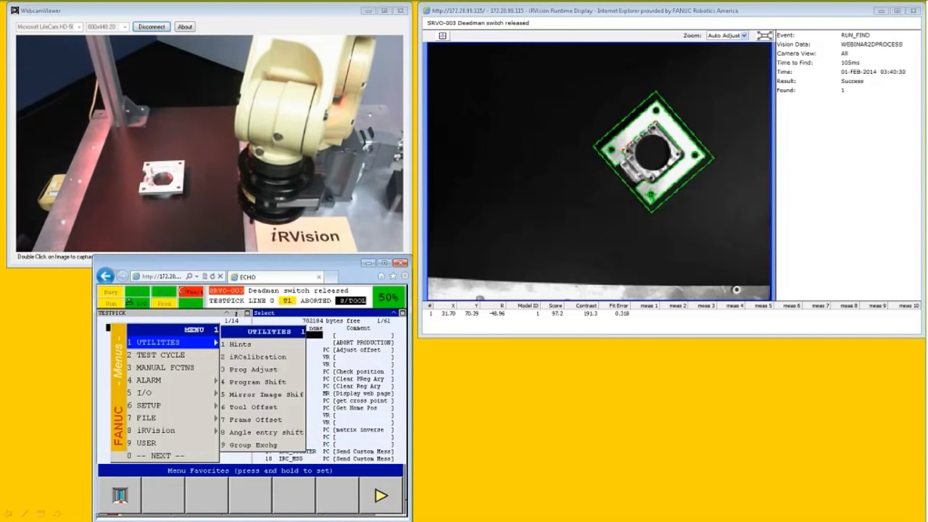
click(163, 368)
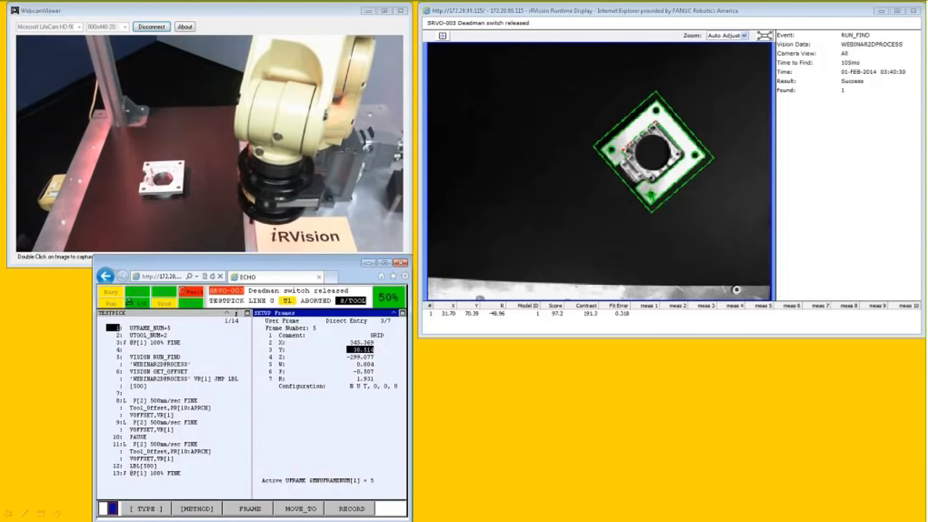
key(F2)
key(Escape)
click(361, 342)
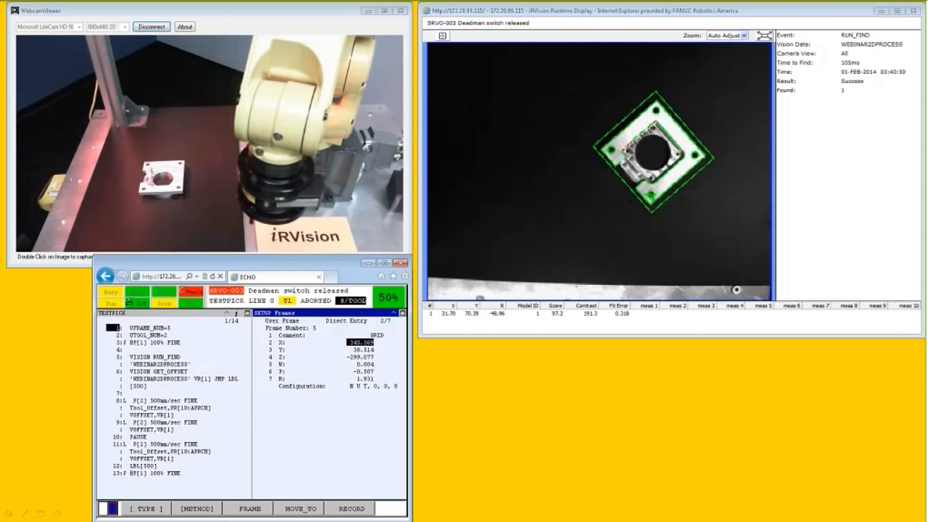
text(340)
key(Return)
key(Down)
text(30)
key(Return)
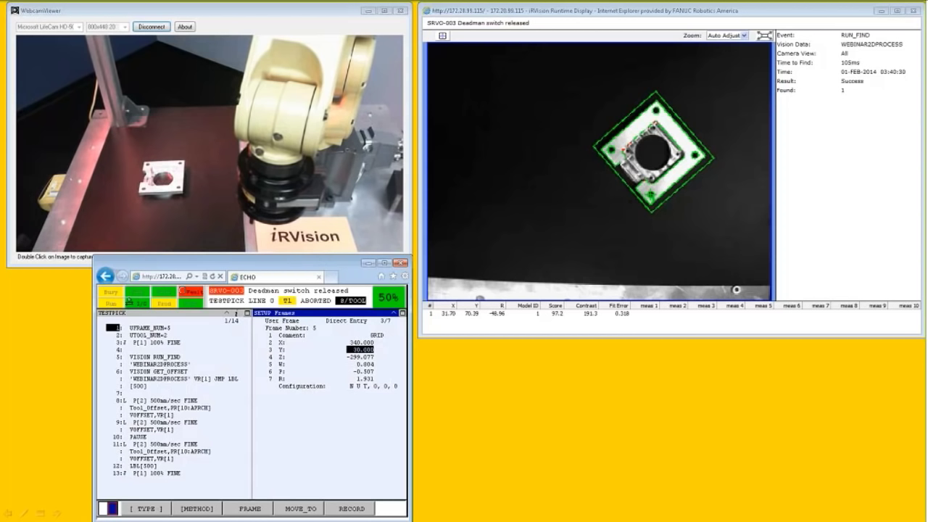
key(Tab)
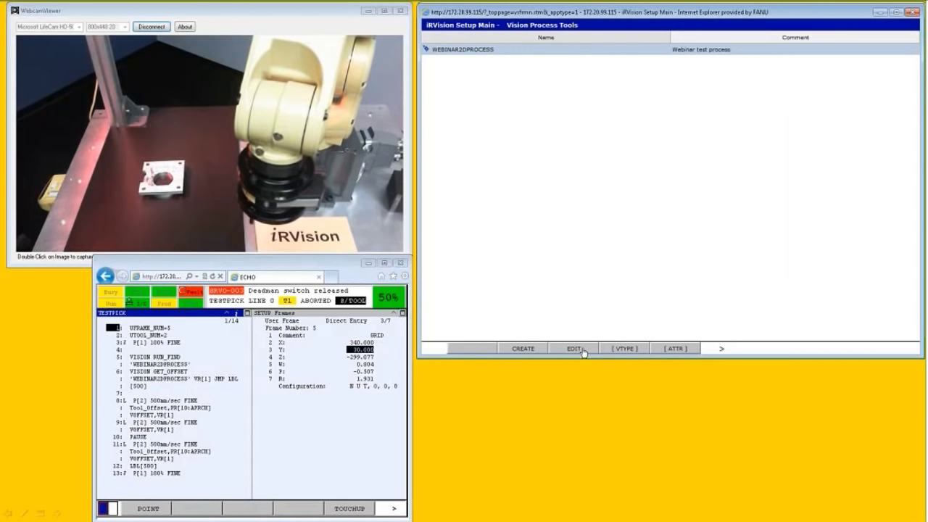
Step: In iRVision Setup, open WEBINARCALIBRATION, set its fixture position again, accept the recalculated calibration data and end the edit
click(638, 349)
click(630, 295)
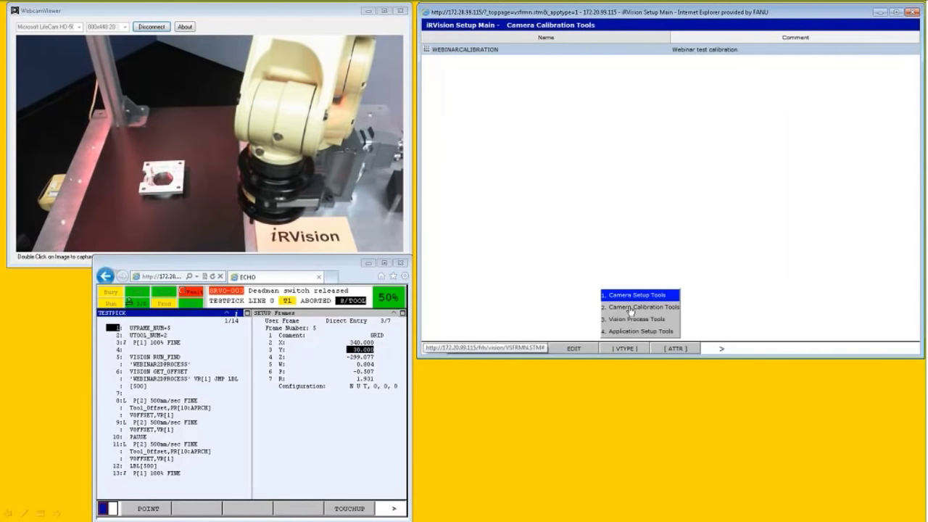
double_click(510, 51)
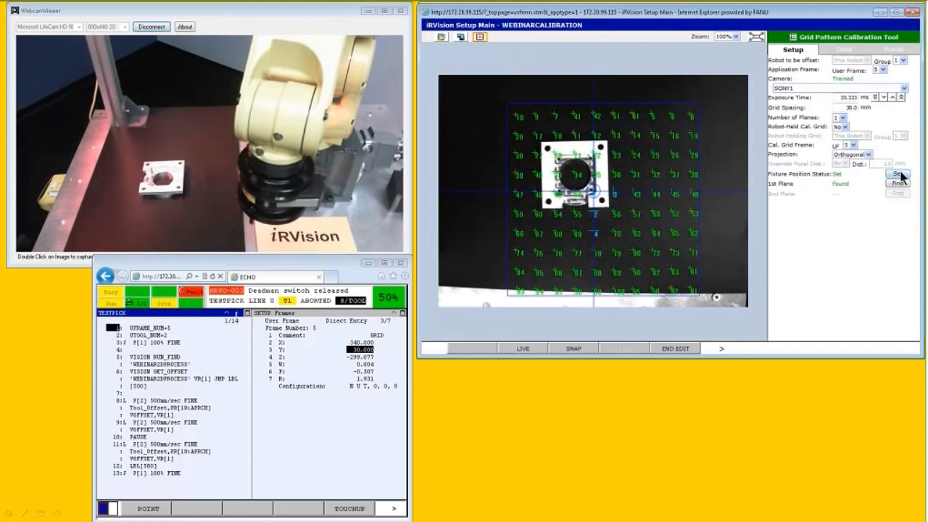
click(898, 176)
click(888, 175)
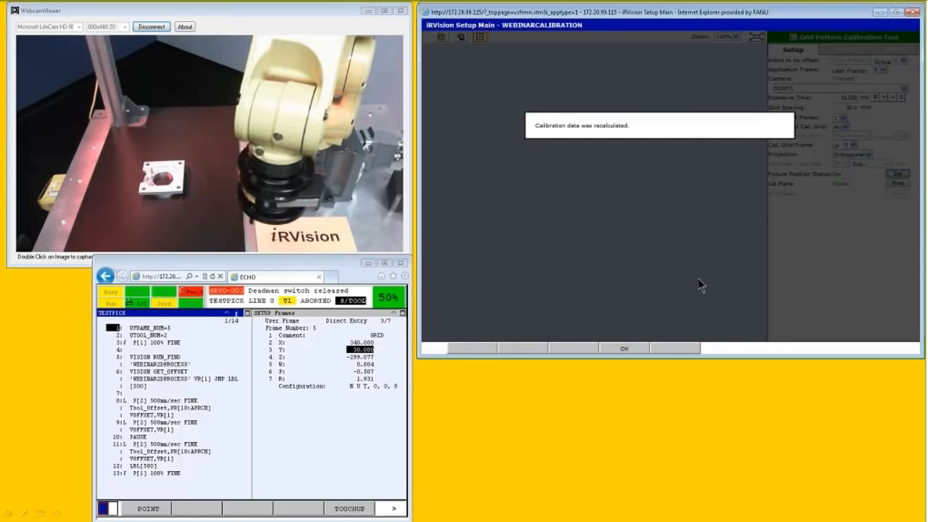
key(Return)
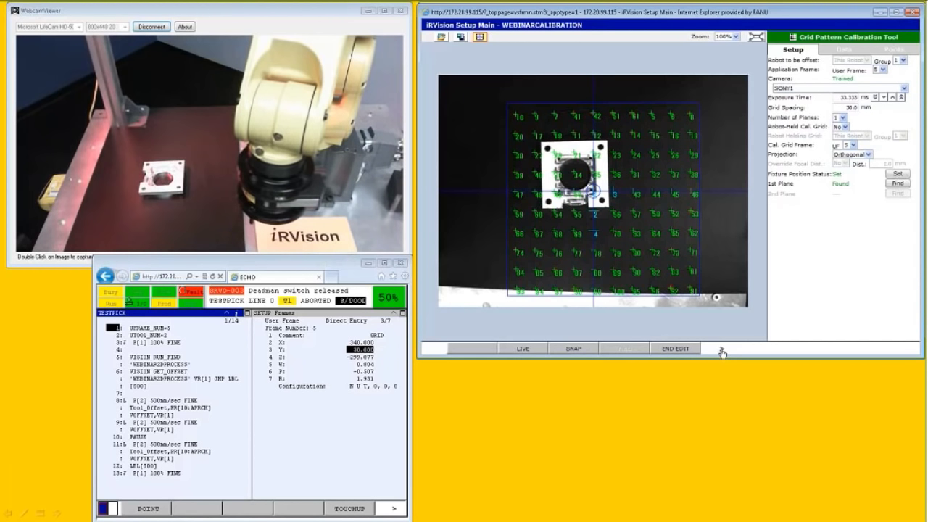
click(675, 348)
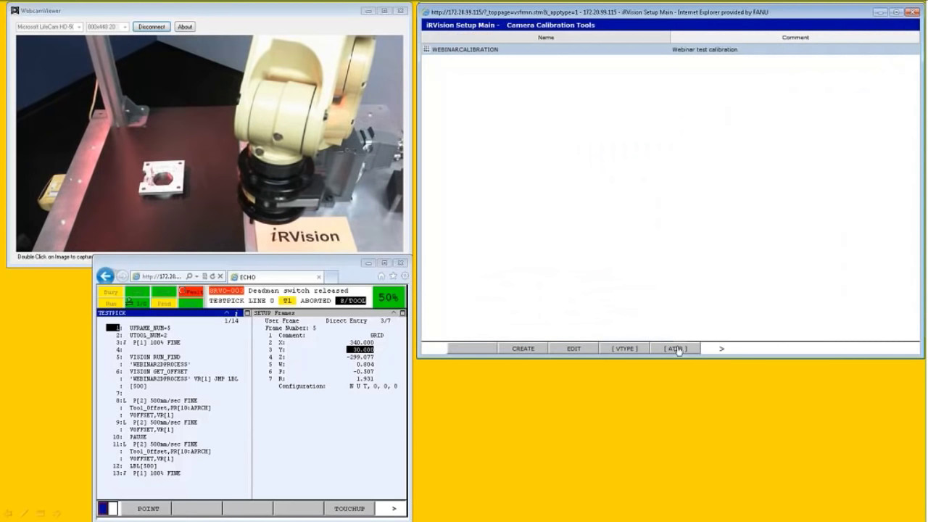
Step: Switch to the vision process tools and open the WEBINAR2DPROCESS vision process for editing
click(471, 348)
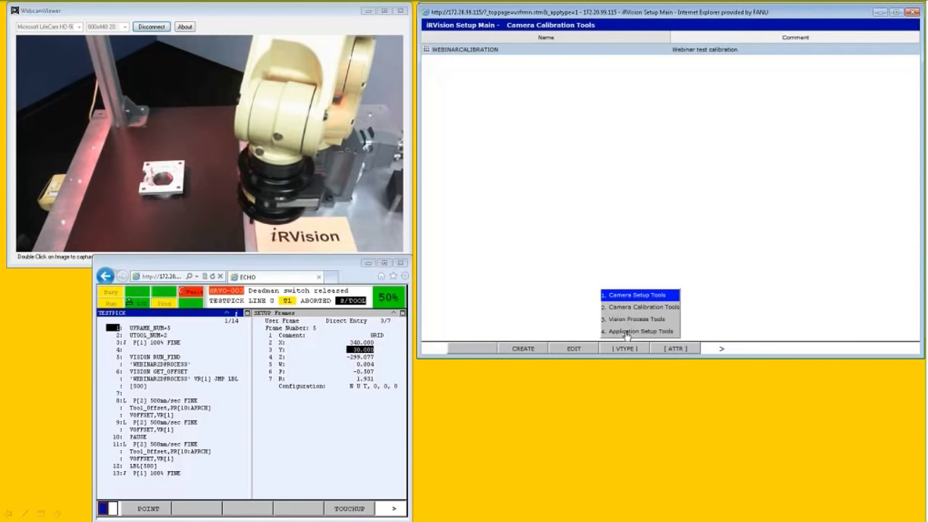
click(628, 319)
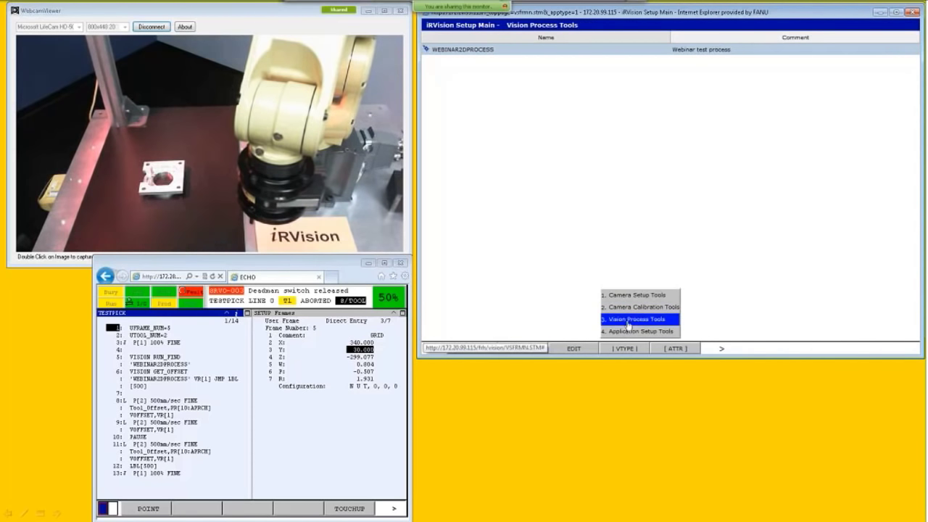
double_click(523, 46)
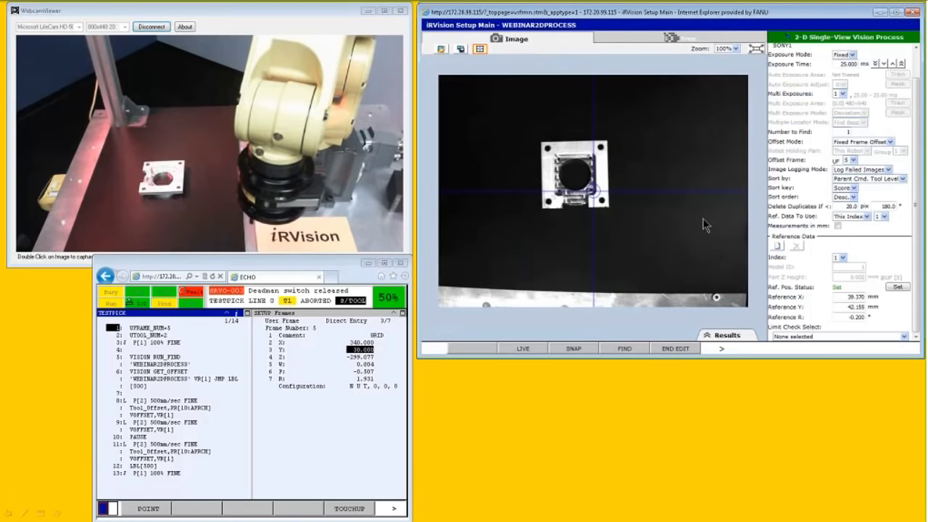
Step: Check the repositioned part in the live camera image, run a find on it and set its found position as the new reference position
click(523, 348)
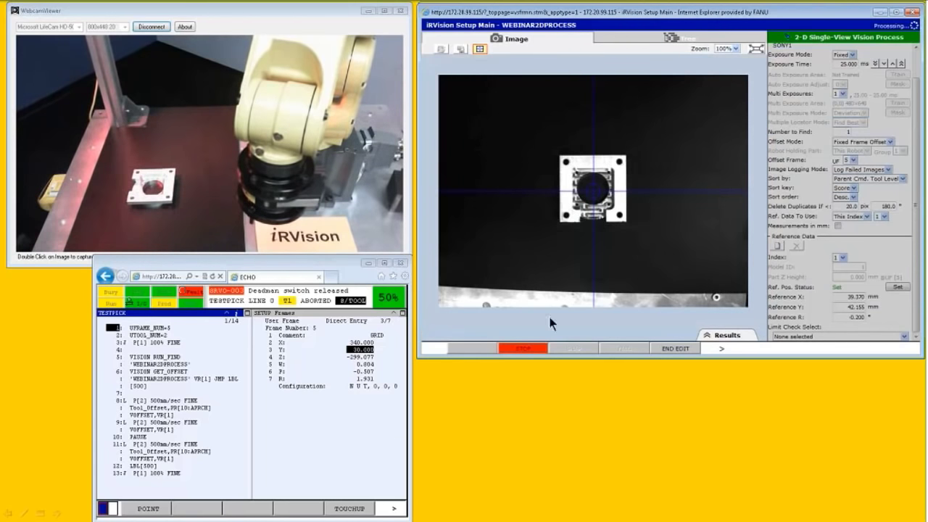
click(544, 351)
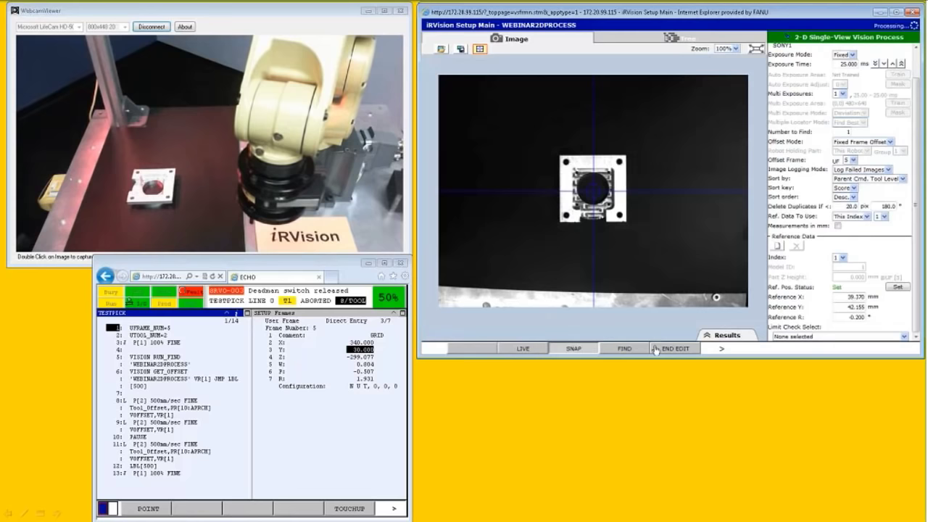
click(628, 349)
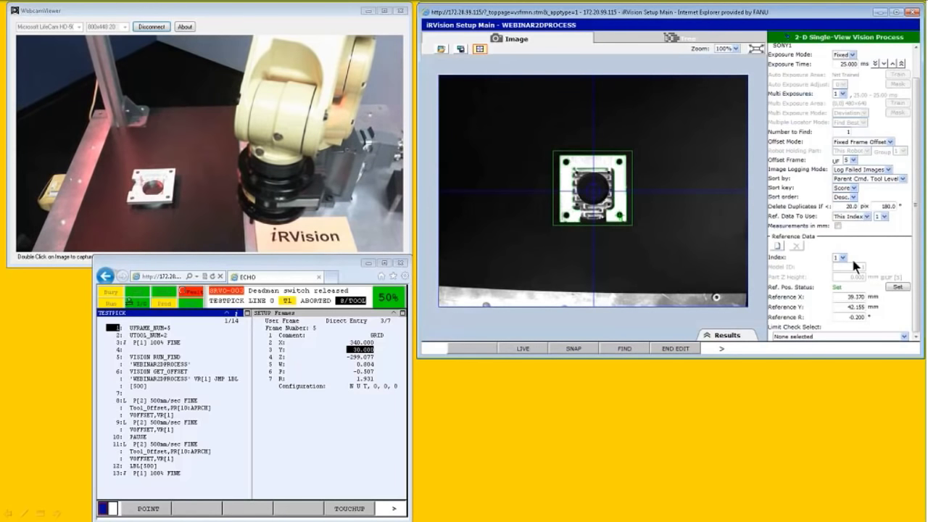
click(897, 288)
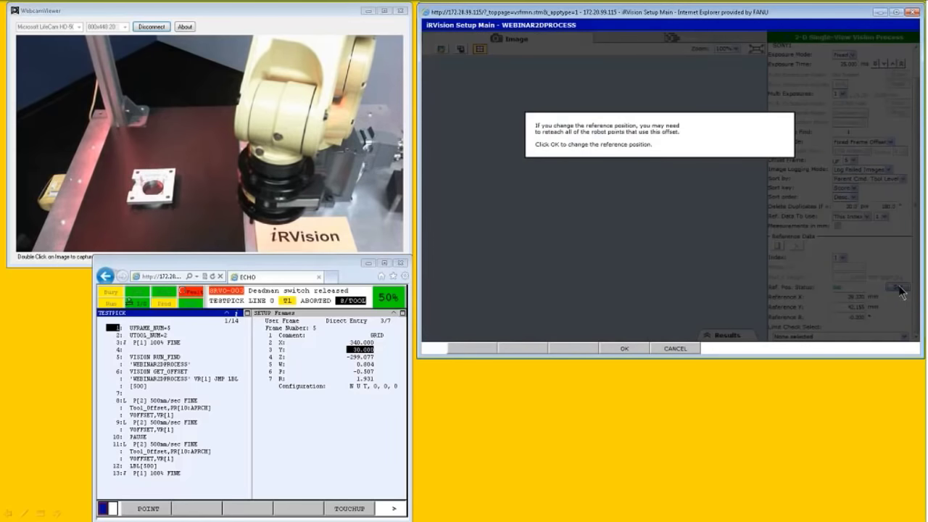
click(625, 349)
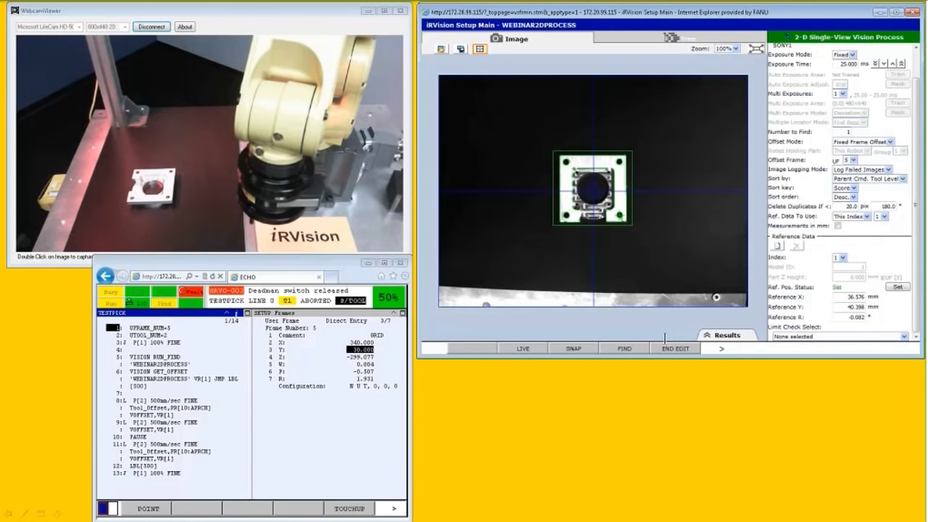
click(707, 350)
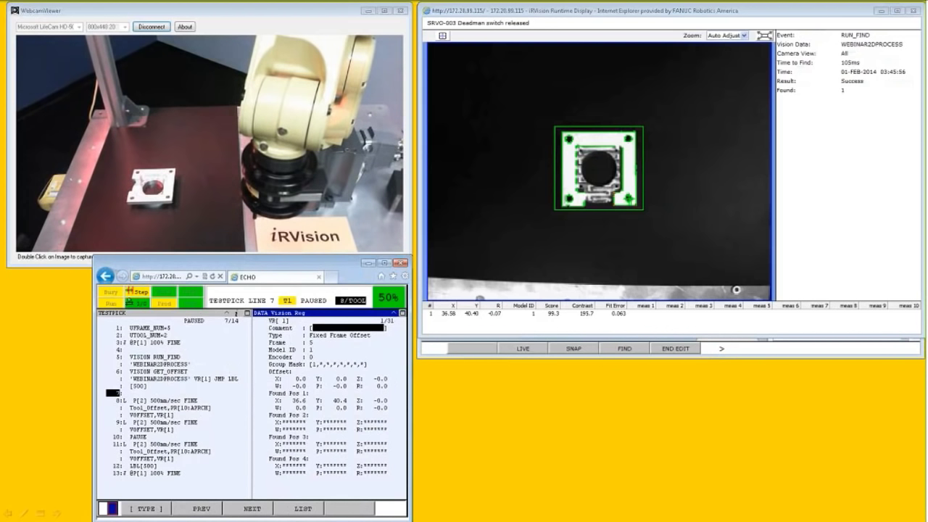
Step: Touch up position P[2] at line 8 of TESTPICK with the robot on the part, subtracting the VR[1] offset from the current position
click(340, 335)
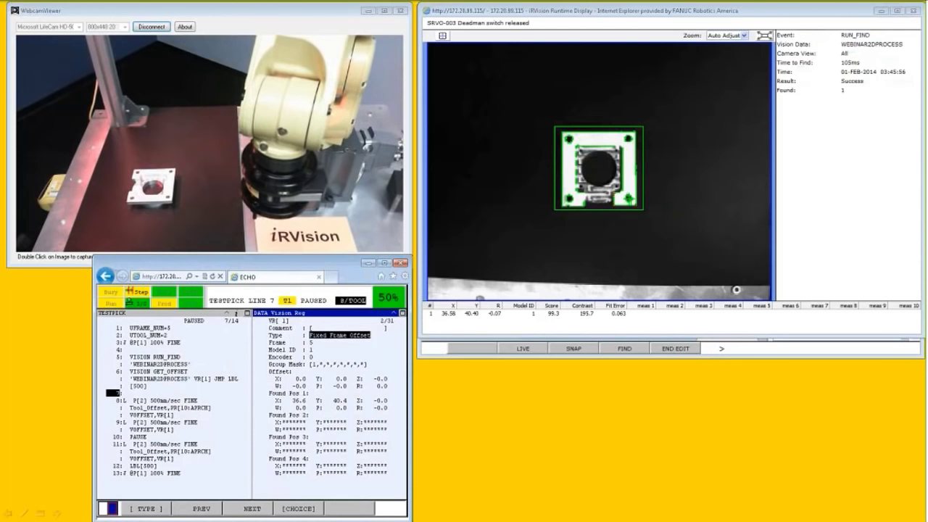
click(145, 401)
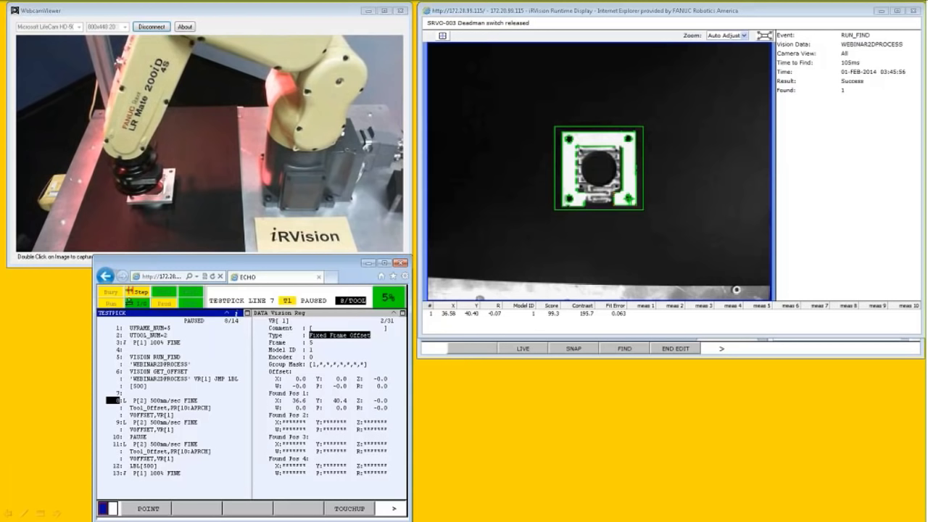
key(shift+F5)
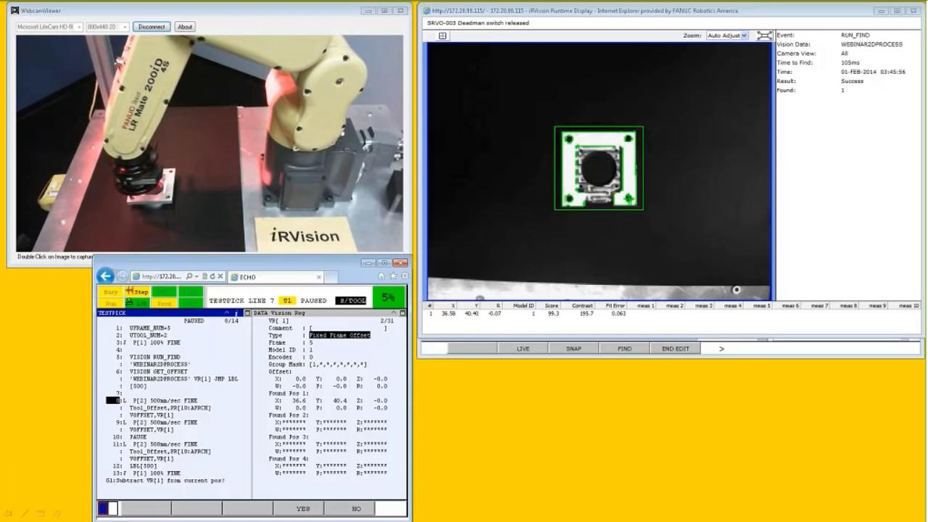
key(F4)
key(F4)
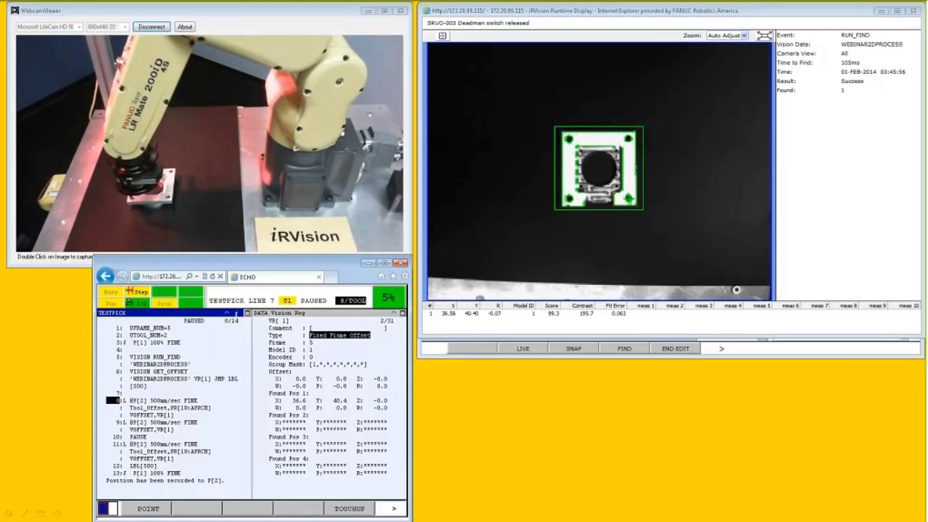
Step: Raise the speed override to 10% and return the TESTPICK program to line 1
key(shift+Up)
click(112, 328)
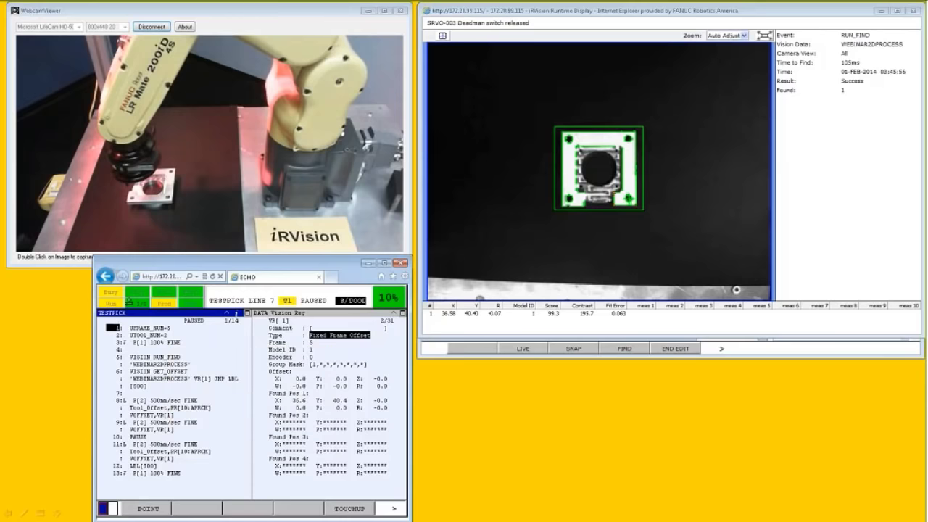
key(shift+Up)
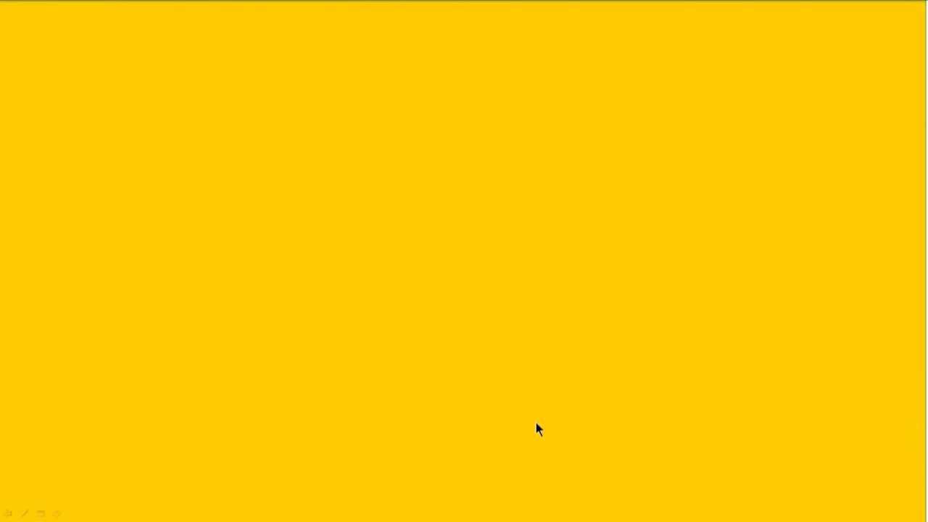
click(537, 424)
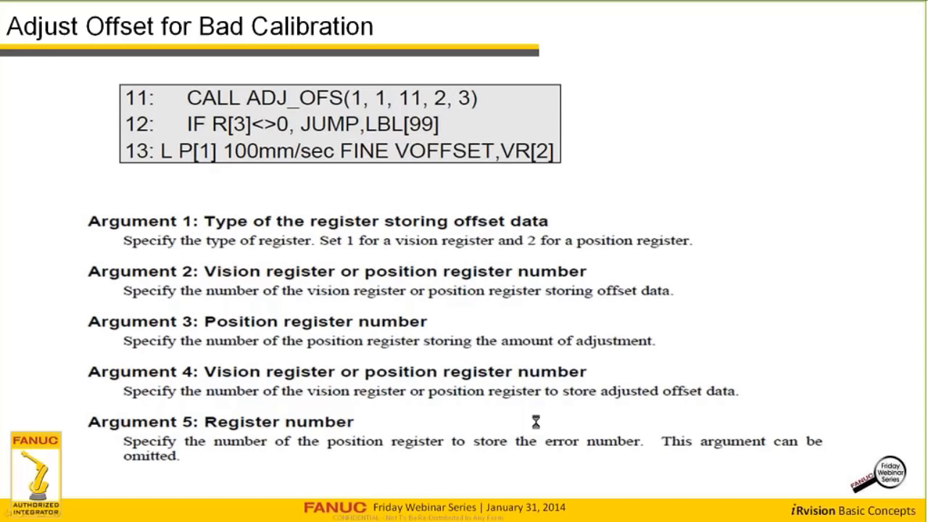